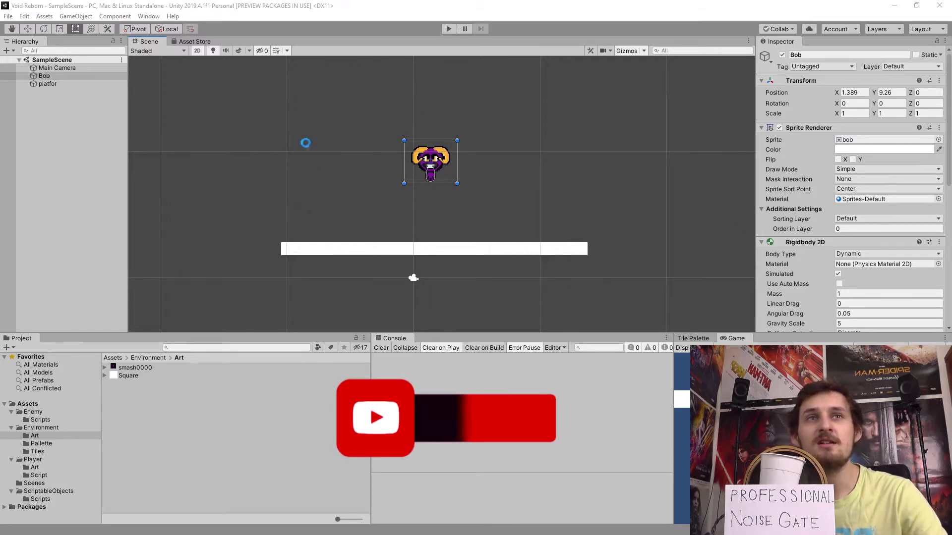
- Inspect the grass-topped 32grid stone tile up close in Krita, then return to Unity
middle_click_drag(304, 142, 330, 142)
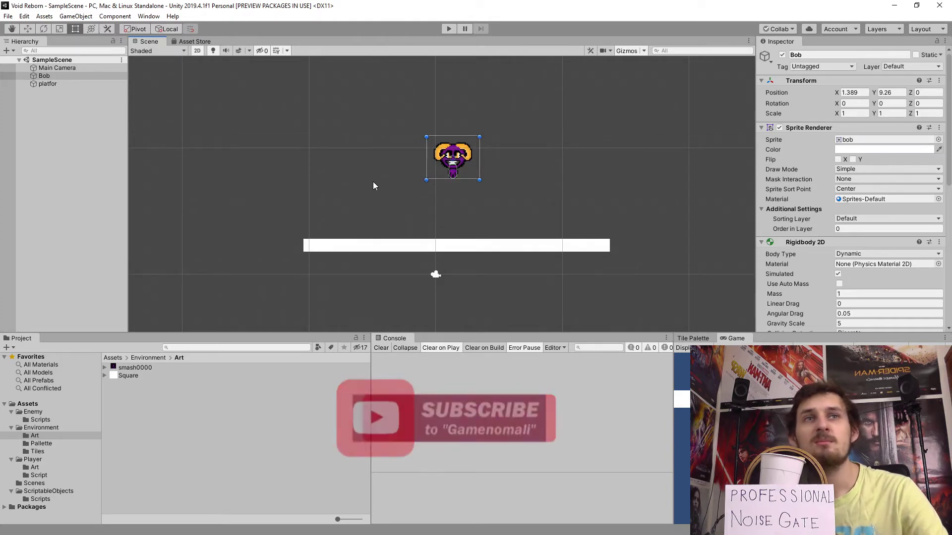
key("q")
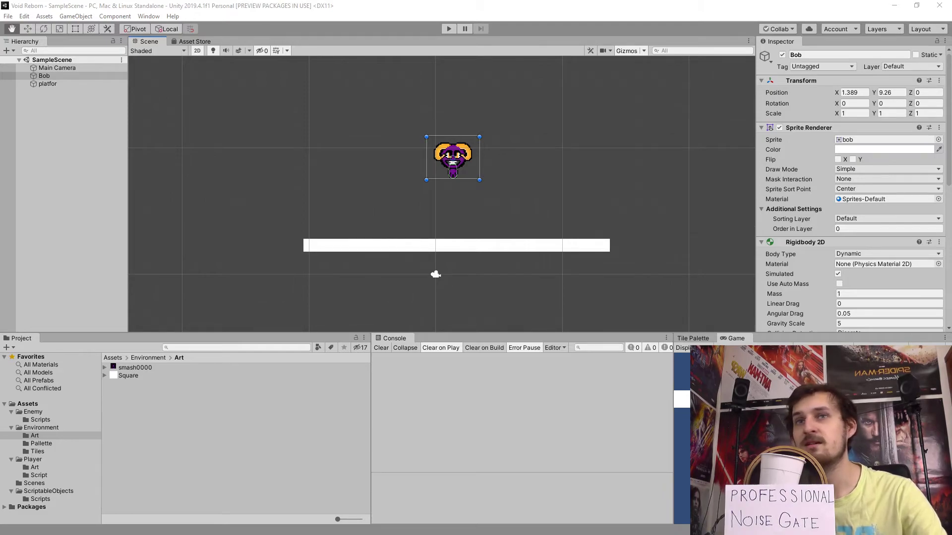
key("alt+Tab")
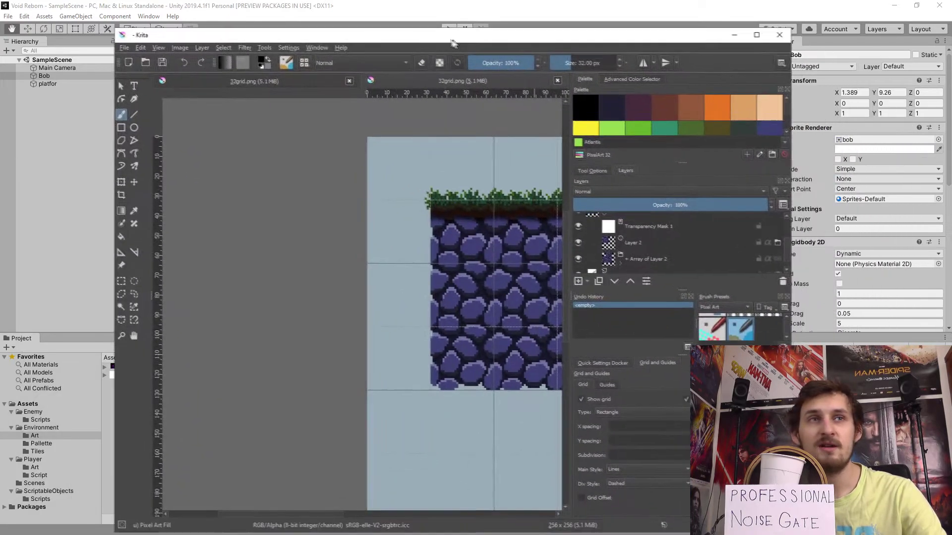
mouse_move(394, 340)
middle_mouse_down()
mouse_move(121, 280)
mouse_move(219, 334)
middle_mouse_up()
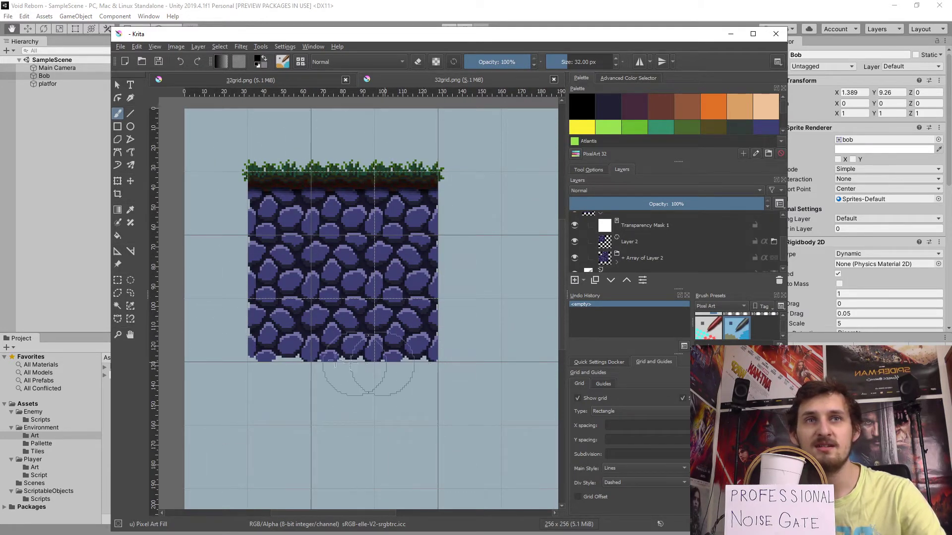
middle_click_drag(349, 264, 381, 286)
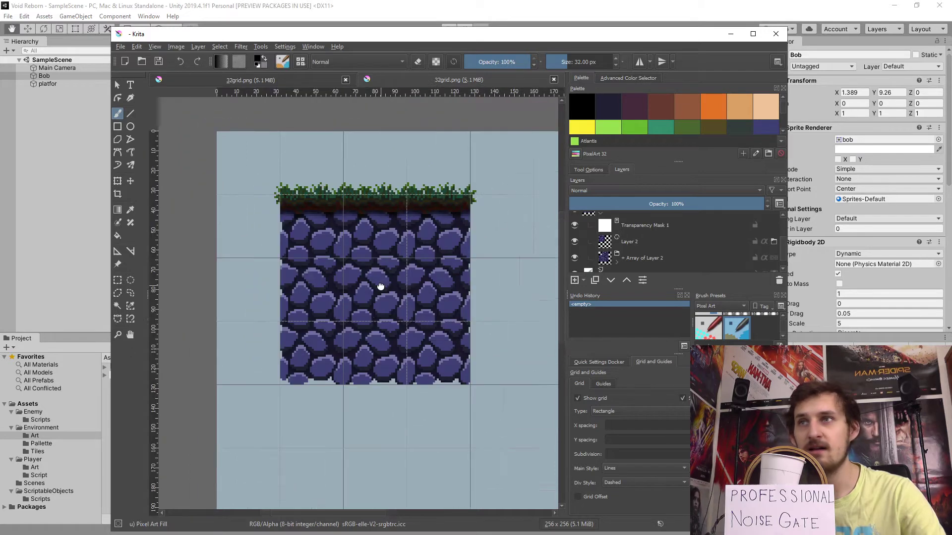
scroll(380, 286, "up", 6)
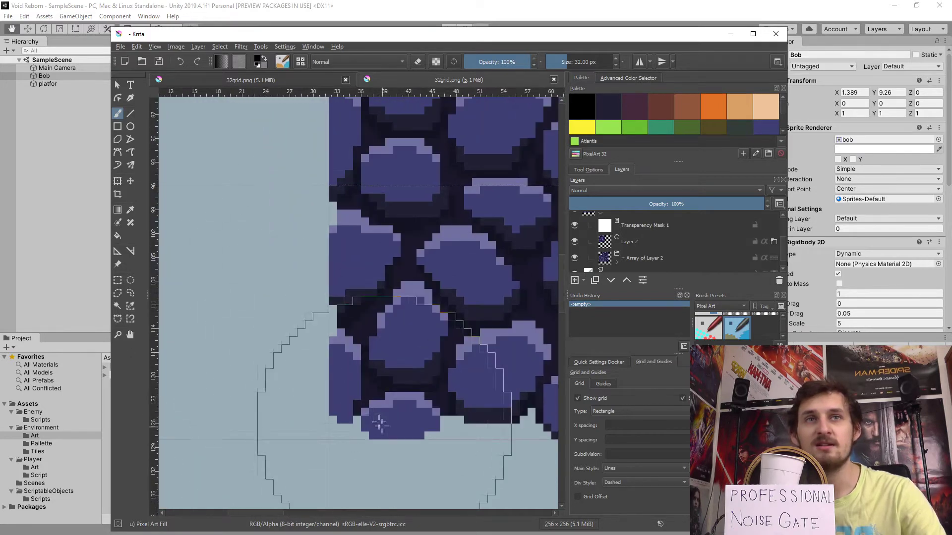
middle_click_drag(434, 338, 338, 320)
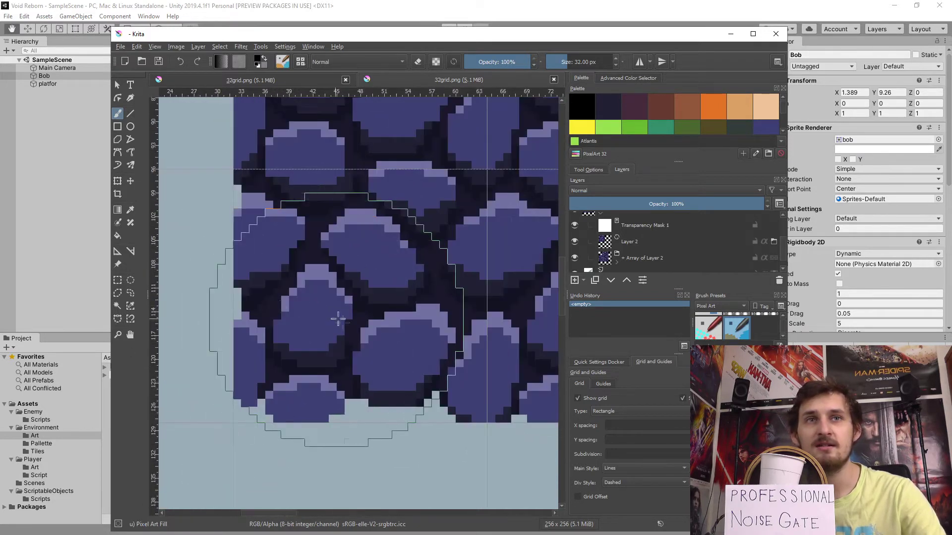
scroll(338, 320, "down", 5)
middle_click_drag(372, 283, 421, 325)
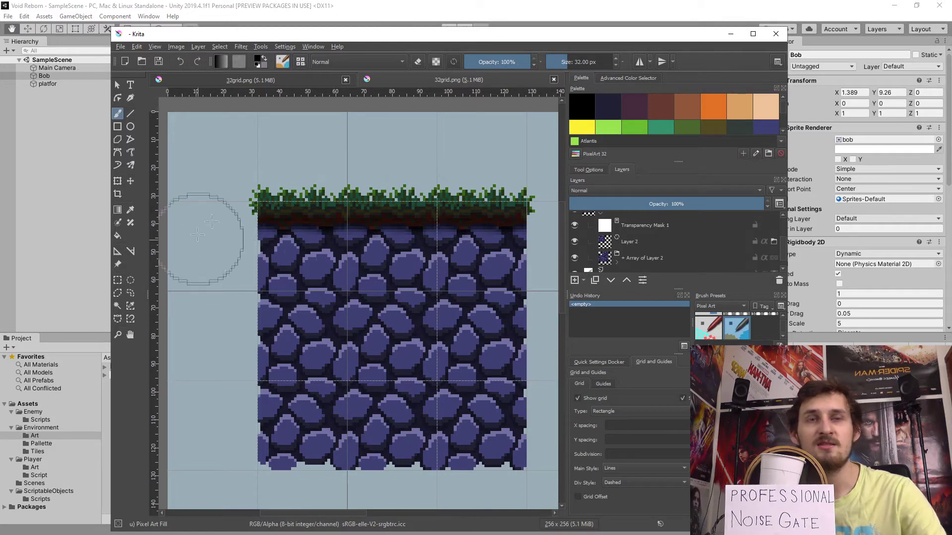
scroll(352, 265, "down", 2)
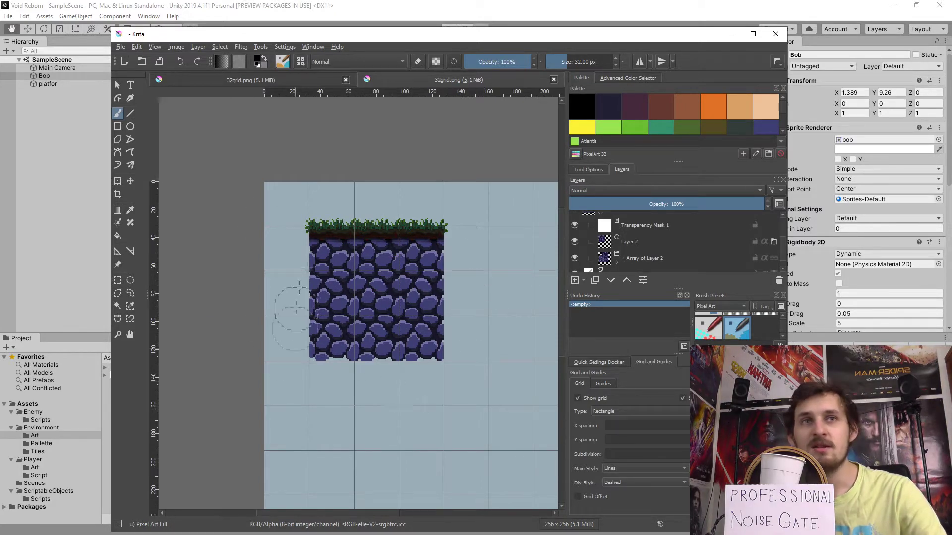
key("alt+Tab")
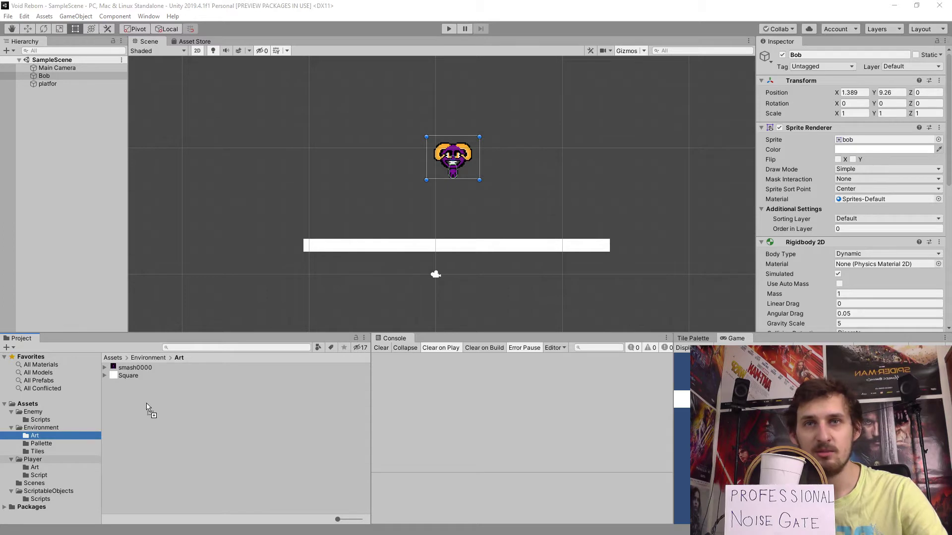
- Select the 32grid image in Assets/Environment/Art and preview it in the Sprite Editor
left_click(44, 443)
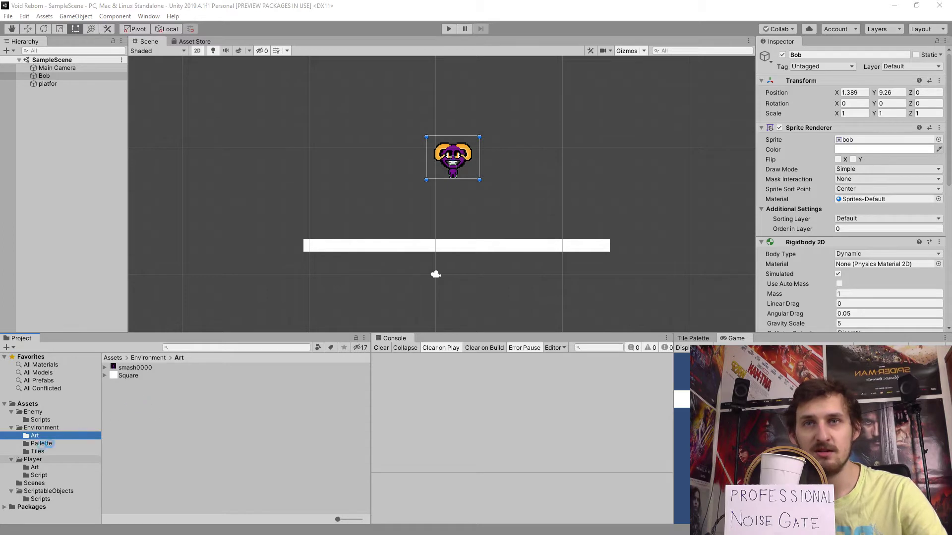
left_click(149, 400)
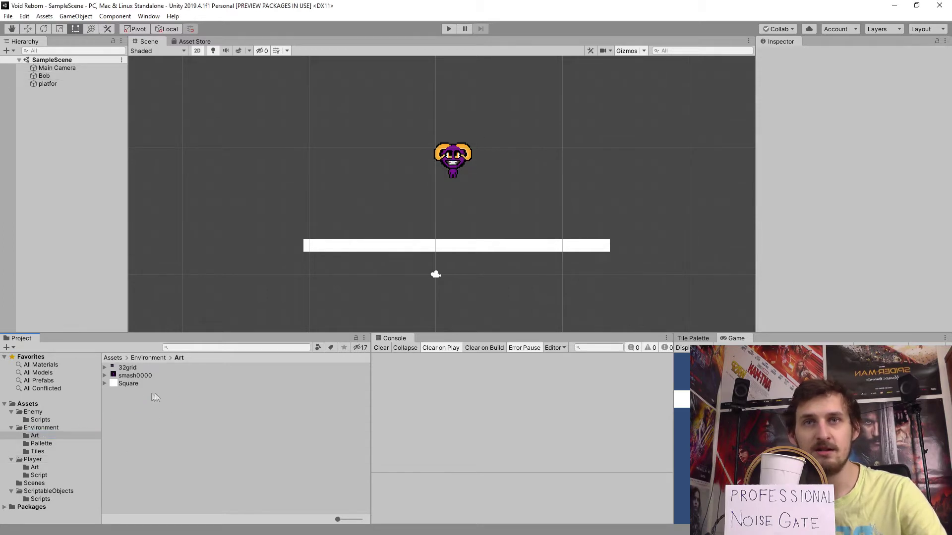
left_click(104, 368)
left_click(128, 368)
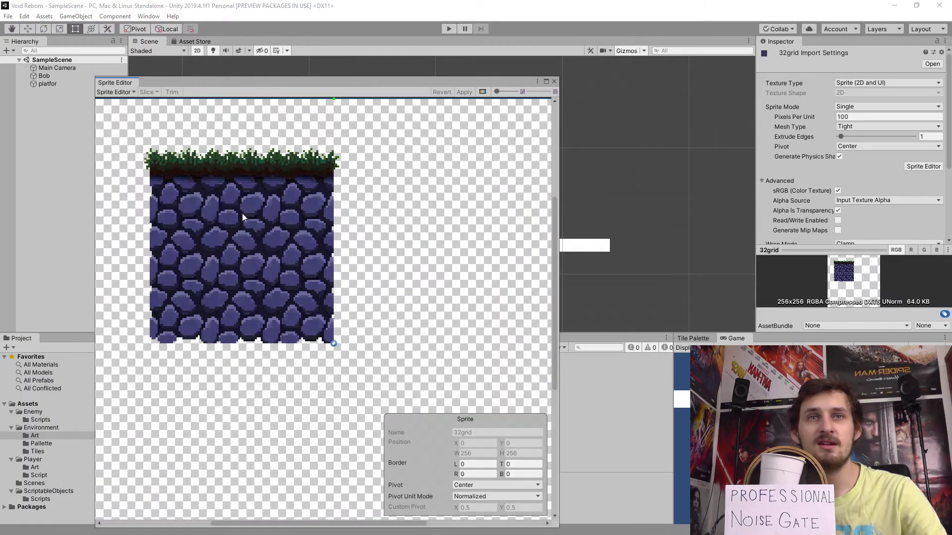
scroll(242, 217, "up", 5)
middle_click_drag(346, 216, 264, 200)
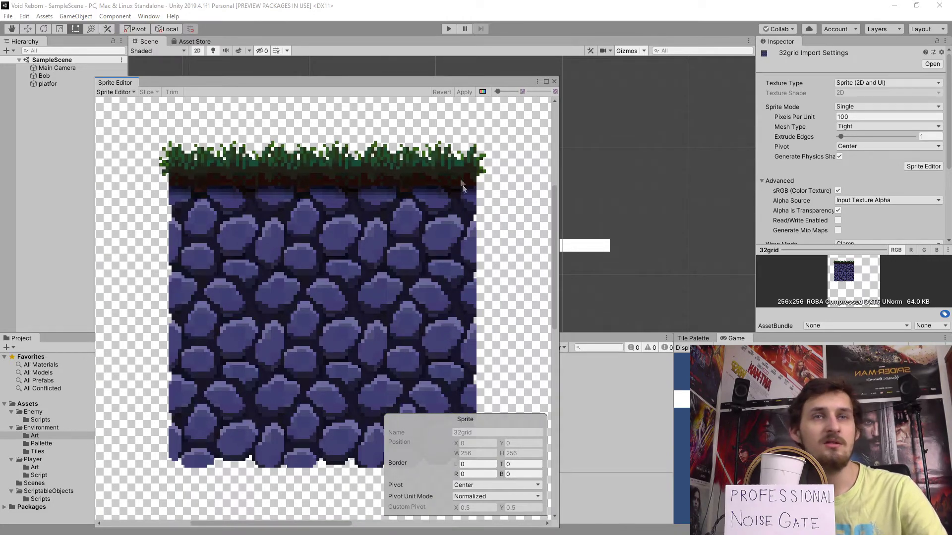
left_click(553, 82)
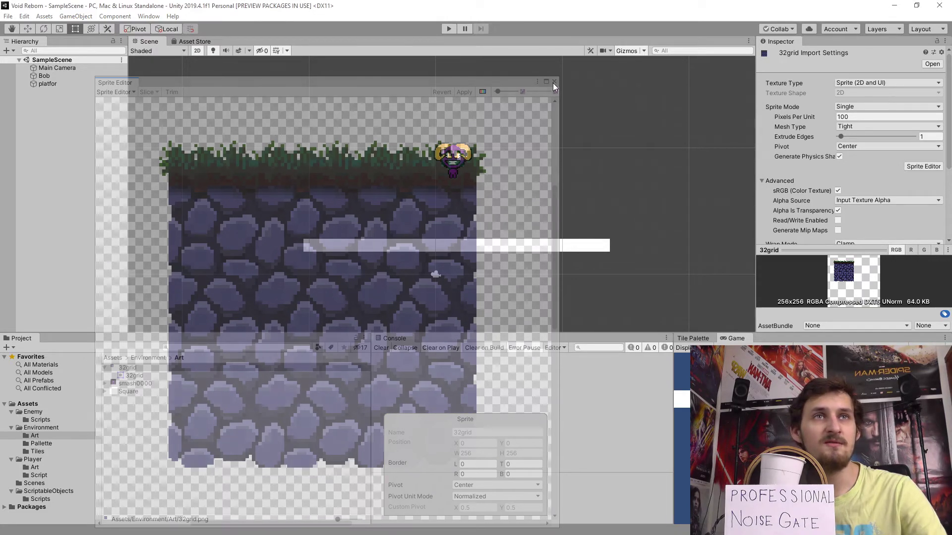
- Give 32grid 32 Pixels Per Unit, Point (no filter) filtering and Compression None
left_click(866, 122)
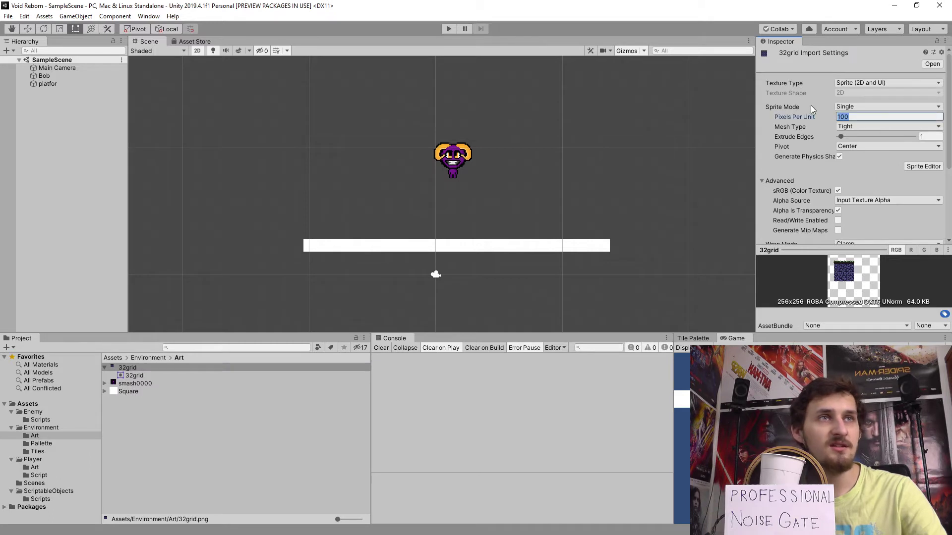
type("32")
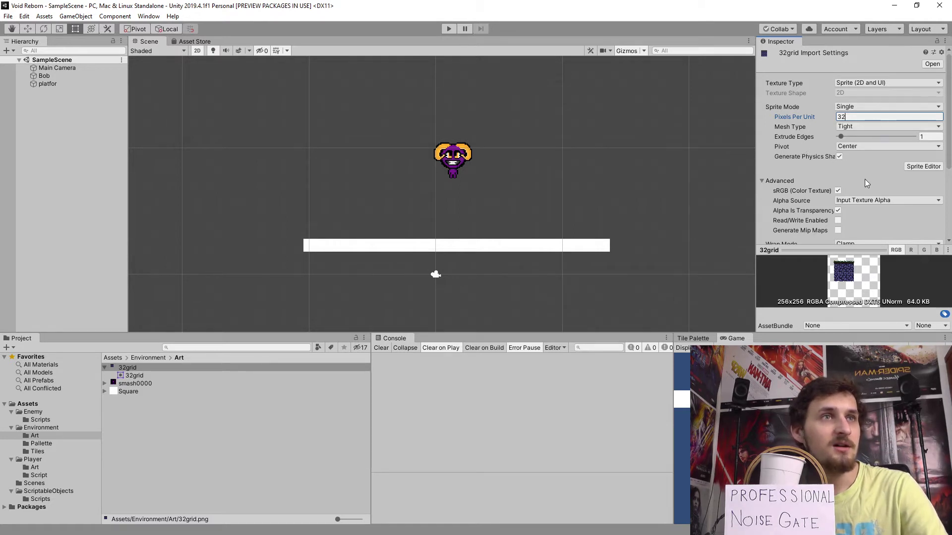
scroll(867, 177, "down", 3)
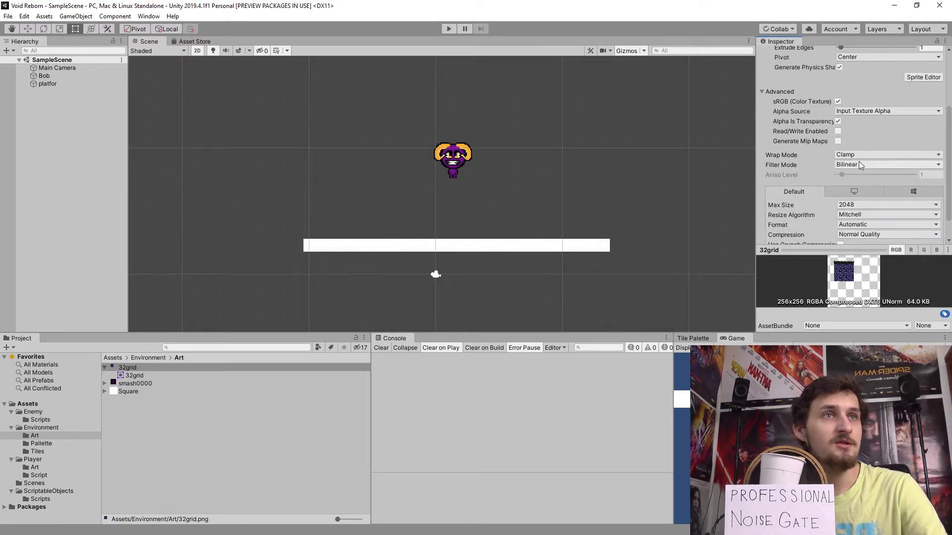
left_click(860, 165)
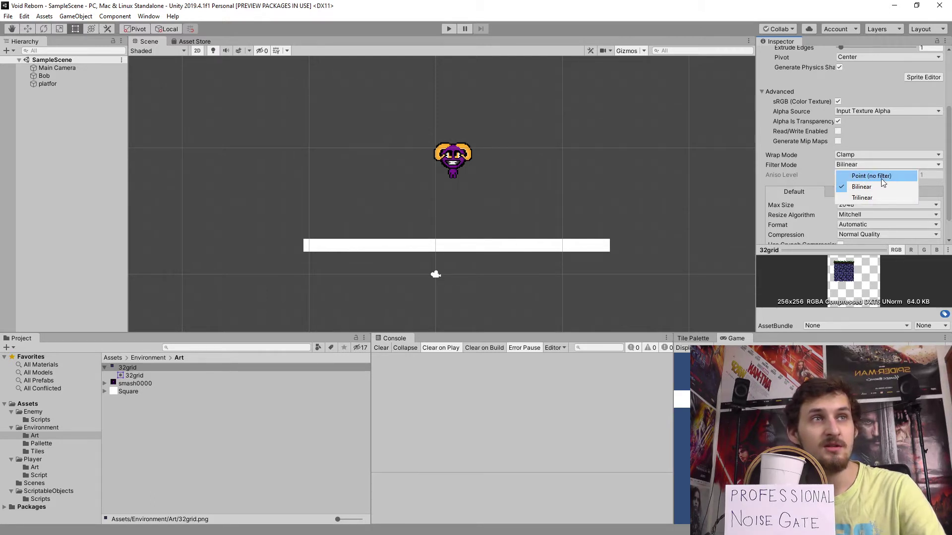
left_click(882, 179)
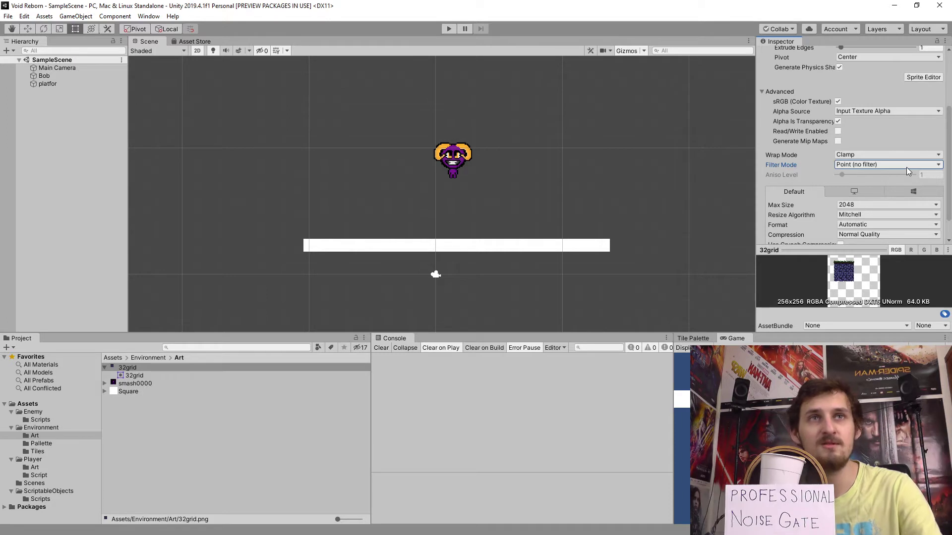
left_click(846, 168)
left_click(854, 170)
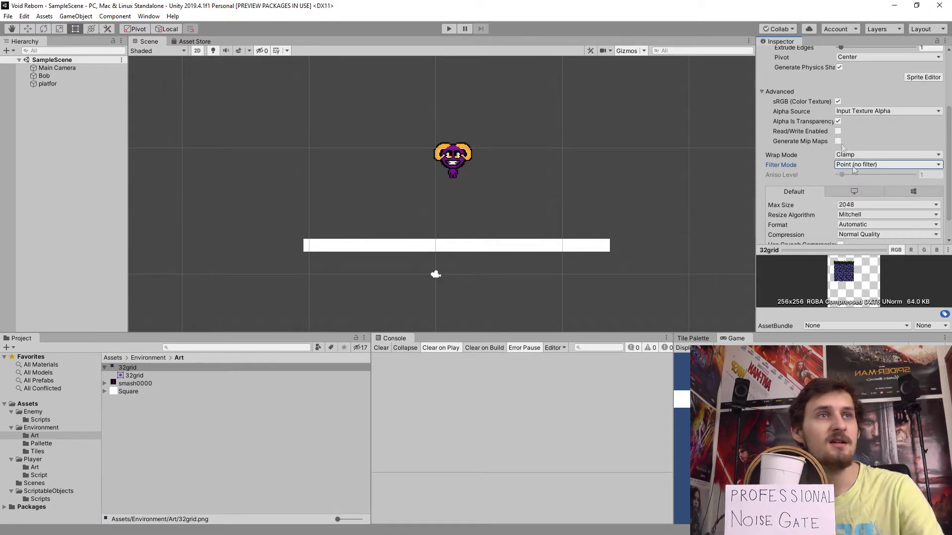
scroll(854, 170, "down", 2)
left_click(859, 209)
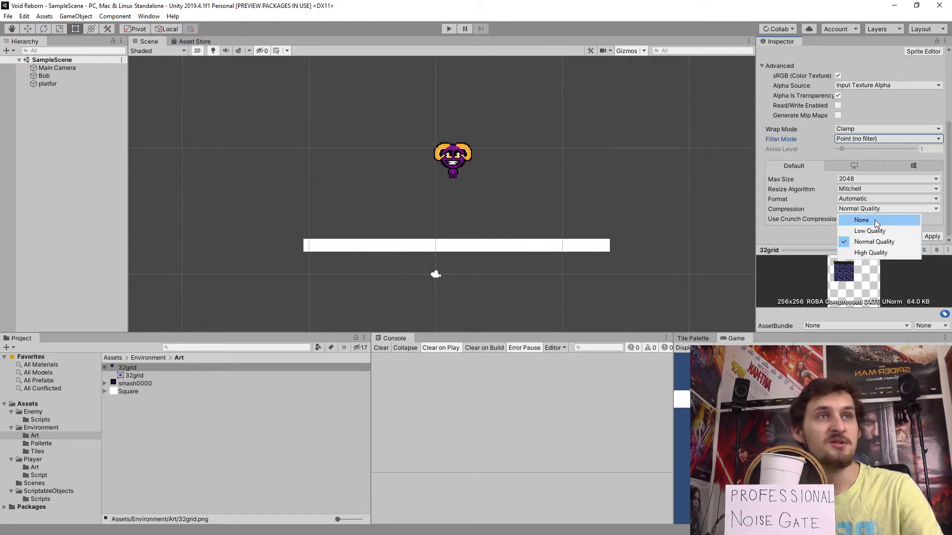
left_click(841, 220)
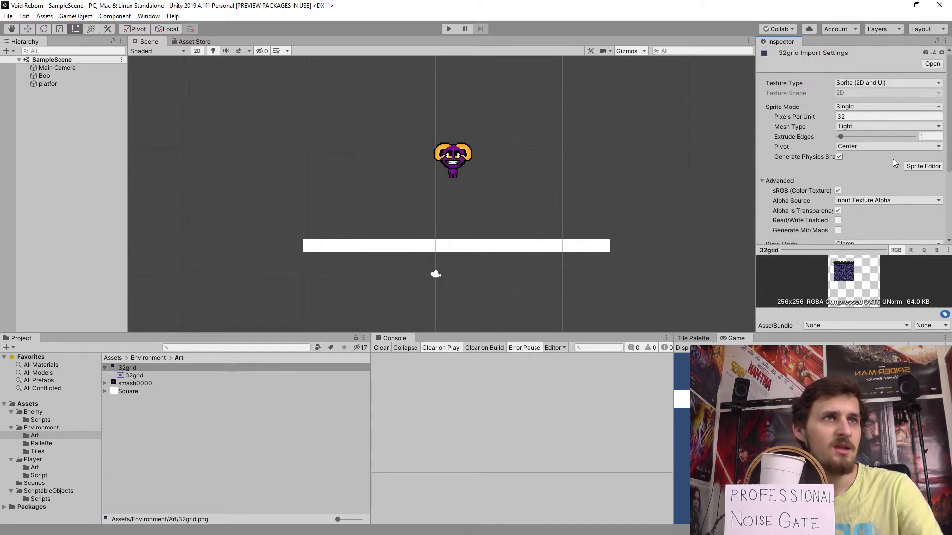
scroll(897, 182, "up", 5)
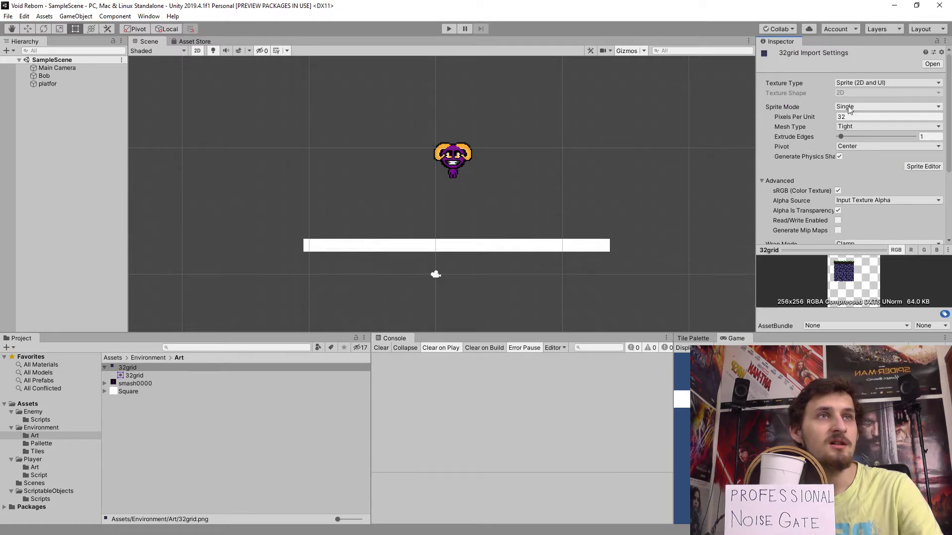
- Switch 32grid's Sprite Mode to Multiple and apply the pending import settings
left_click(848, 108)
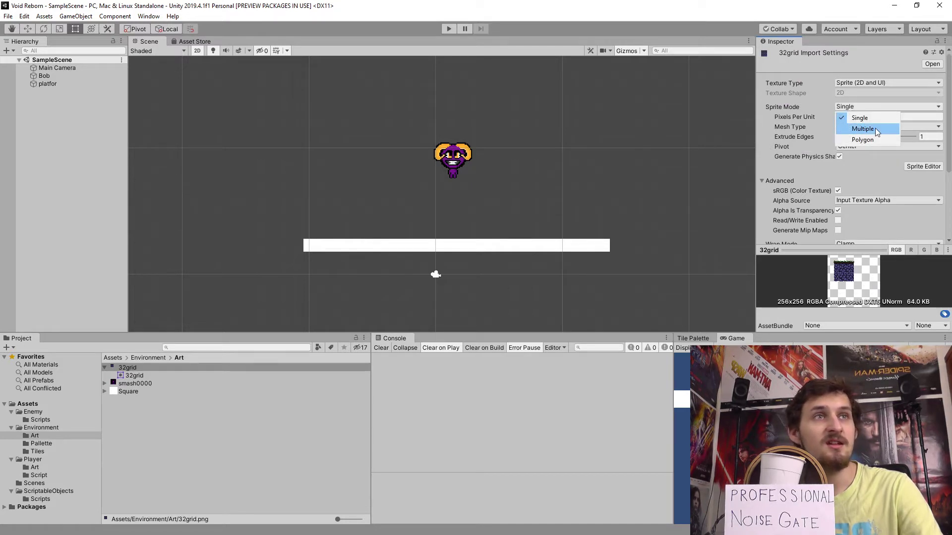
left_click(850, 132)
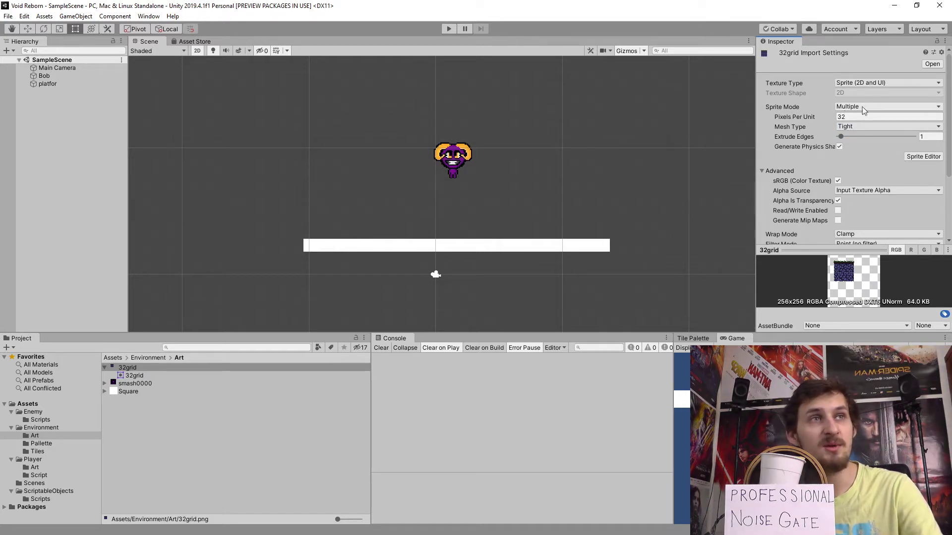
left_click(922, 156)
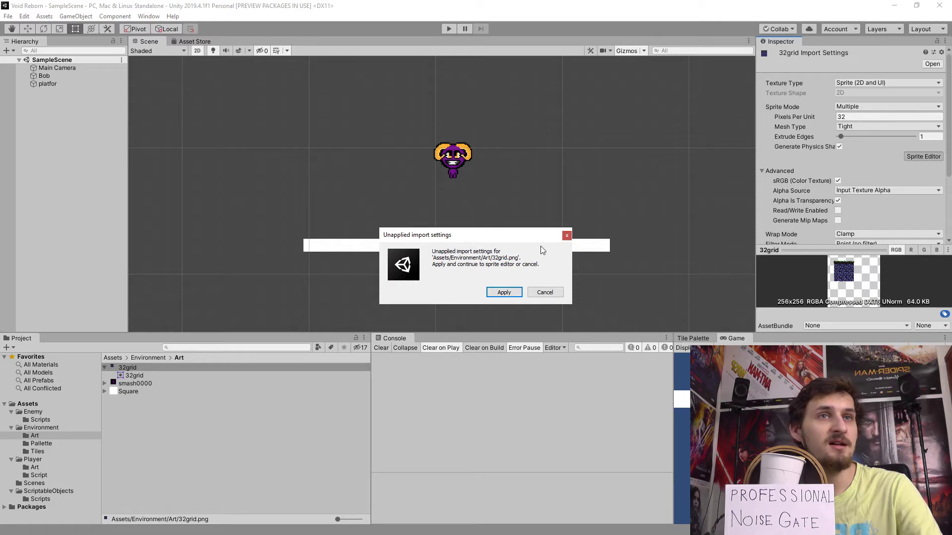
left_click(566, 235)
scroll(879, 166, "down", 3)
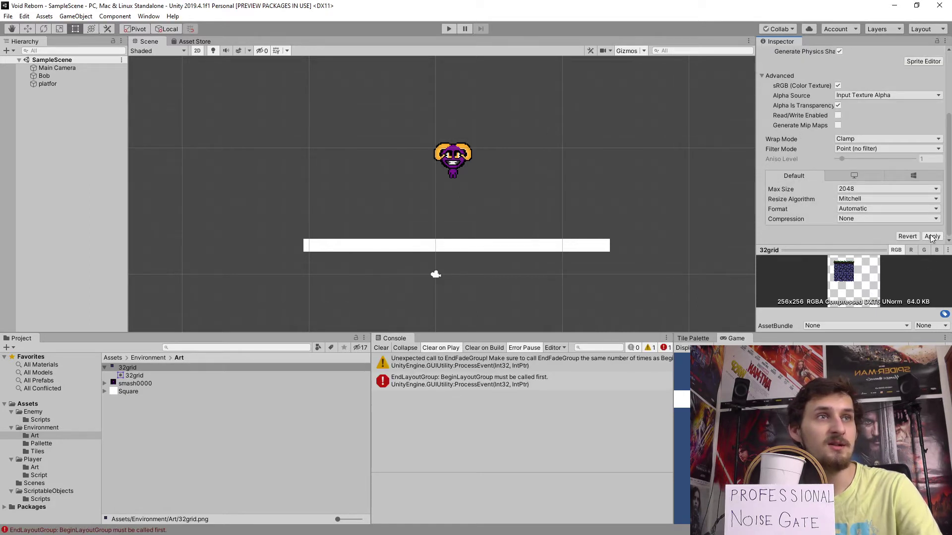
left_click(932, 236)
scroll(924, 203, "up", 4)
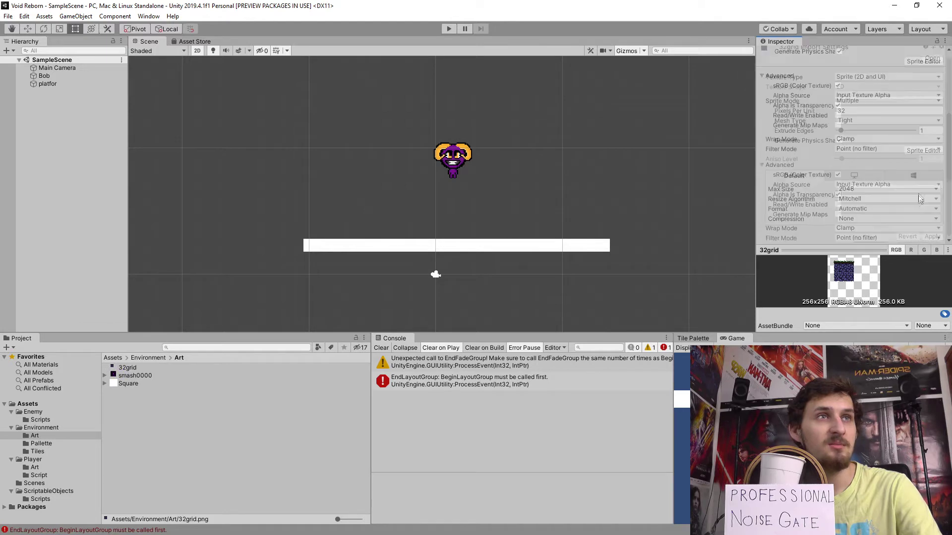
- Bring up the 32grid texture in the Sprite Editor
left_click(918, 158)
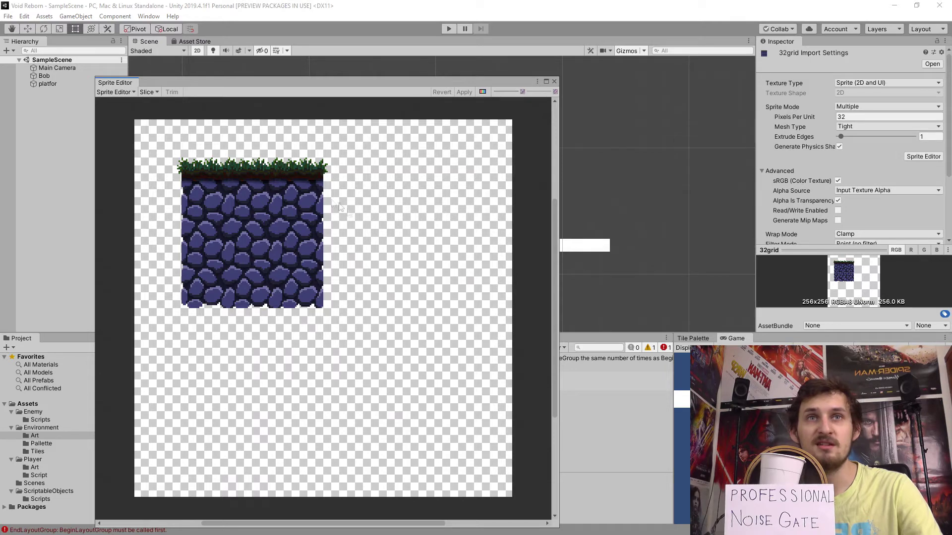
middle_click_drag(339, 207, 380, 201)
scroll(223, 228, "up", 5)
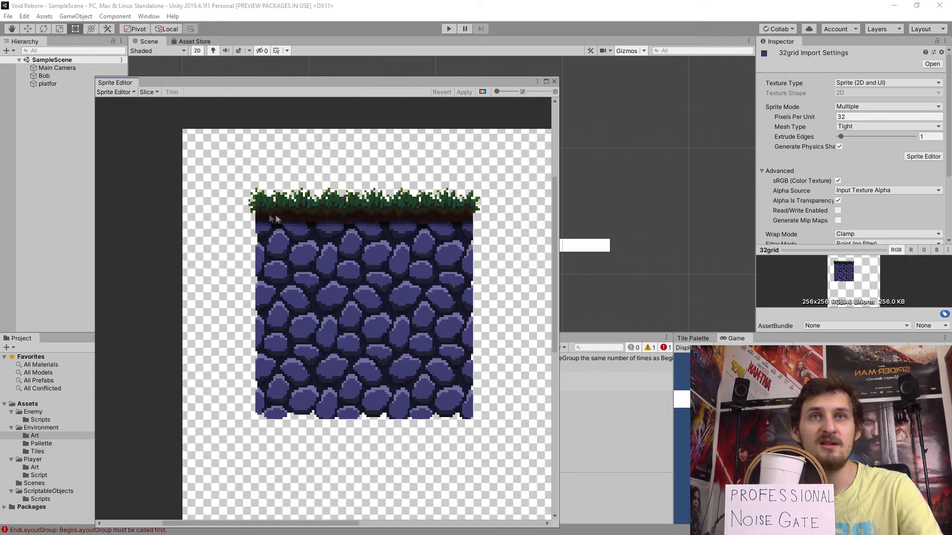
scroll(234, 249, "up", 1)
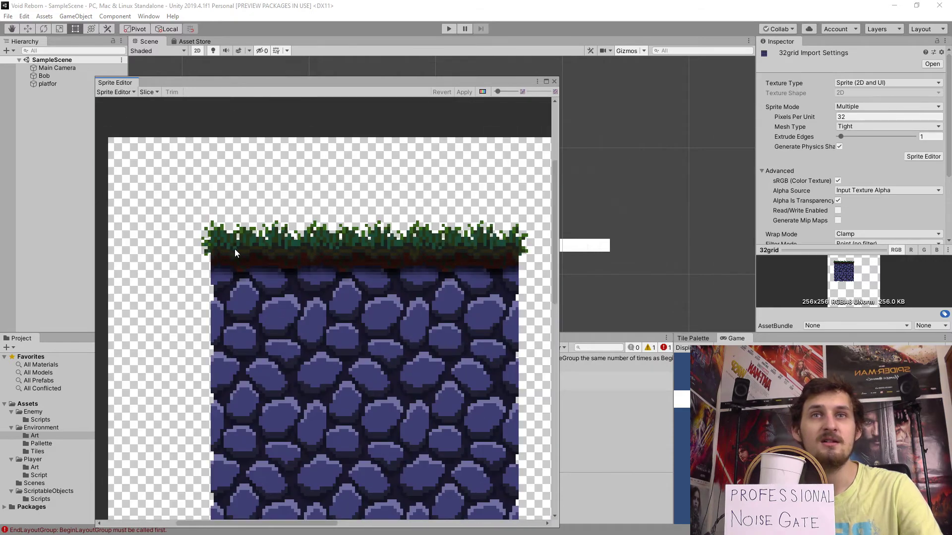
scroll(234, 249, "down", 2)
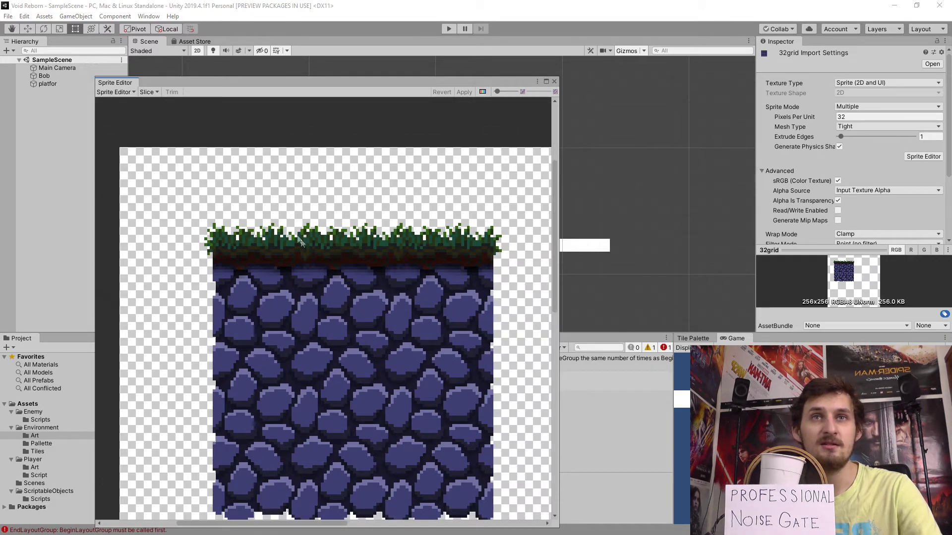
- Slice the texture with Grid By Cell Size at 32 × 32 pixels
left_click(151, 92)
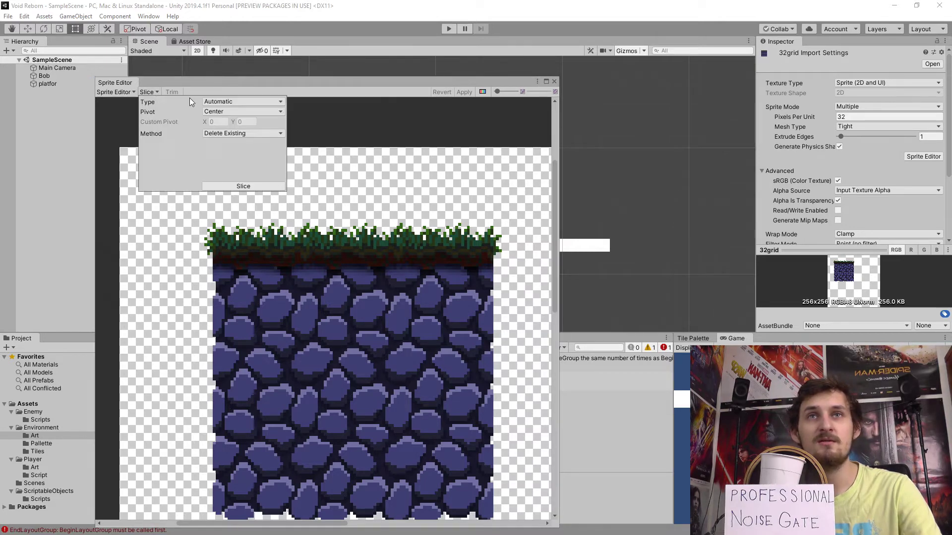
left_click(246, 103)
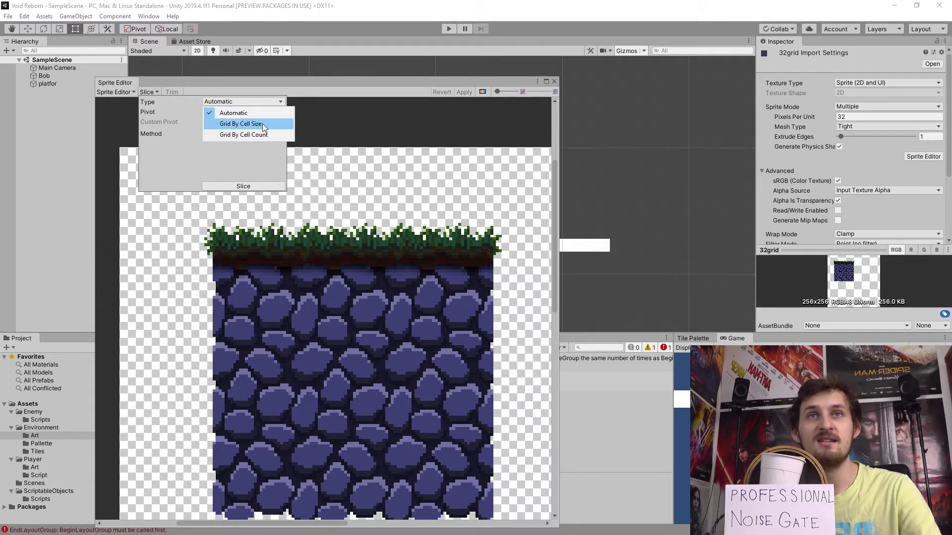
left_click(241, 124)
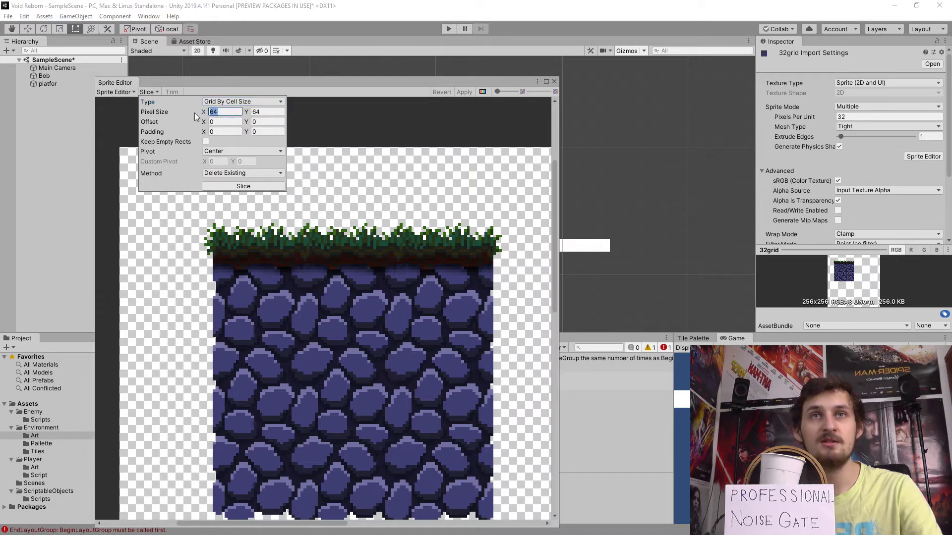
type("32")
key("Tab")
type("32")
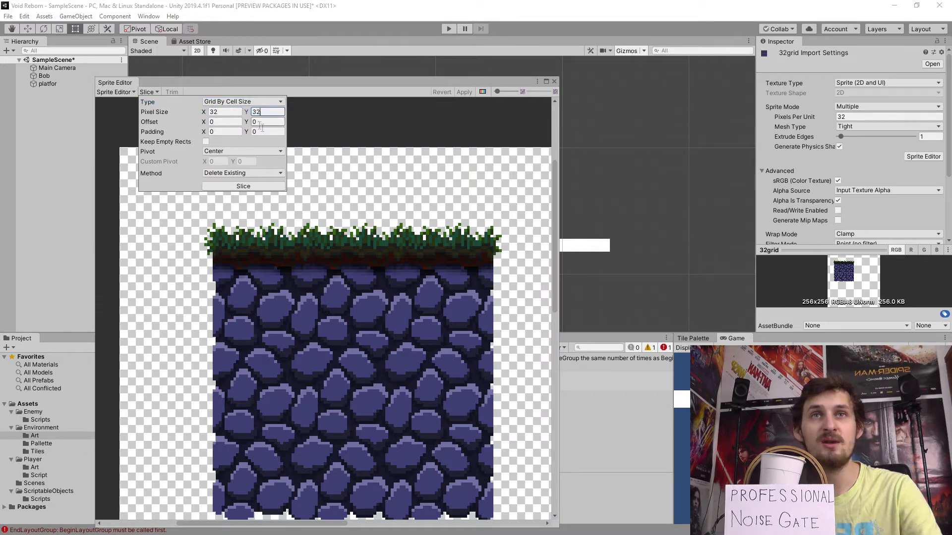
left_click(243, 186)
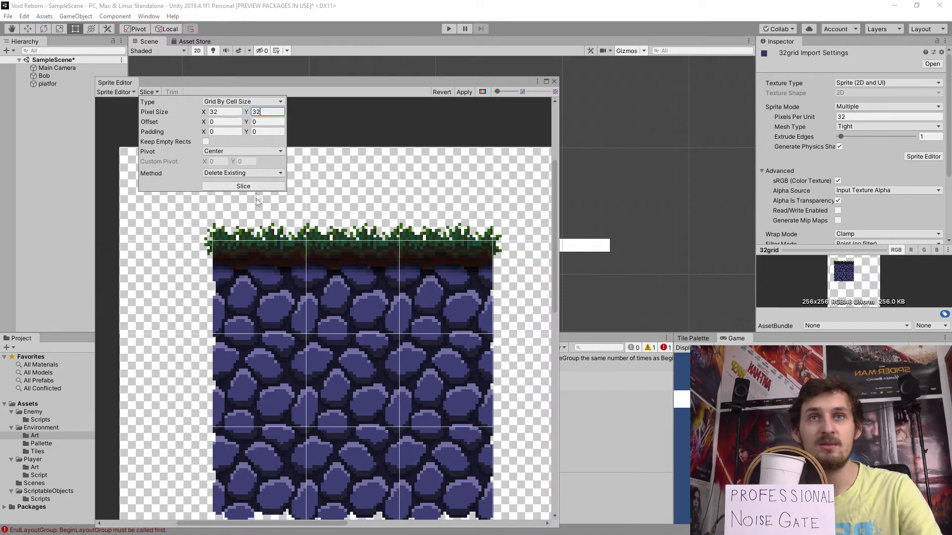
left_click(276, 102)
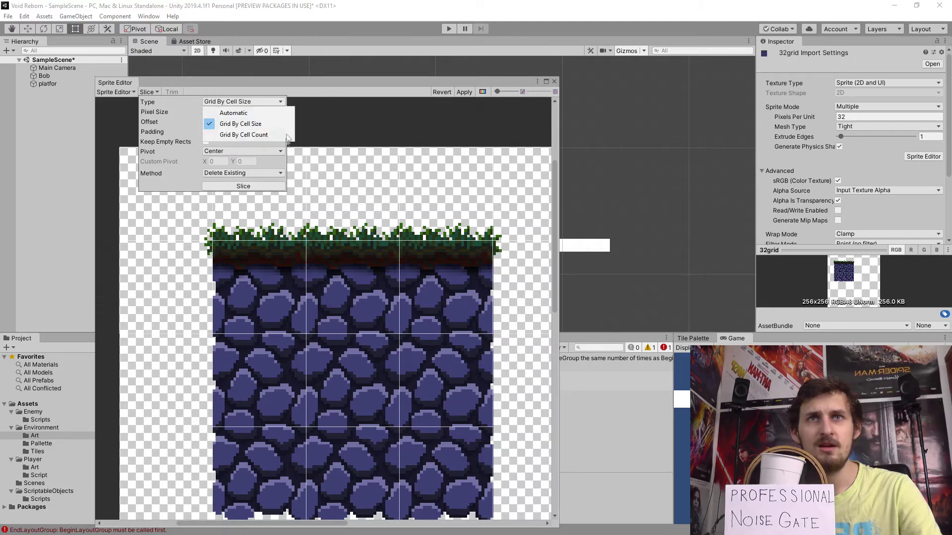
left_click(297, 218)
- Review the sliced cells and apply the new slices to the texture
scroll(298, 218, "up", 2)
scroll(307, 224, "down", 2)
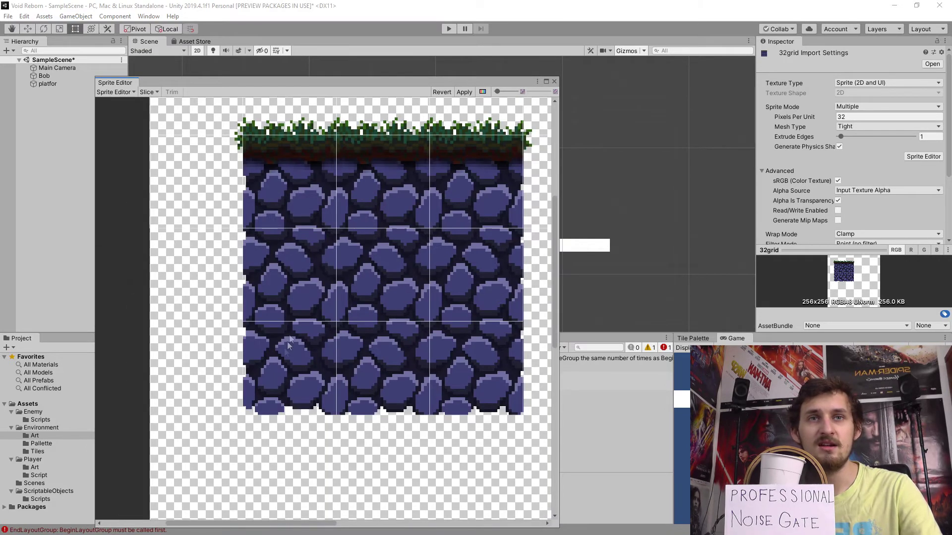
scroll(501, 167, "up", 1)
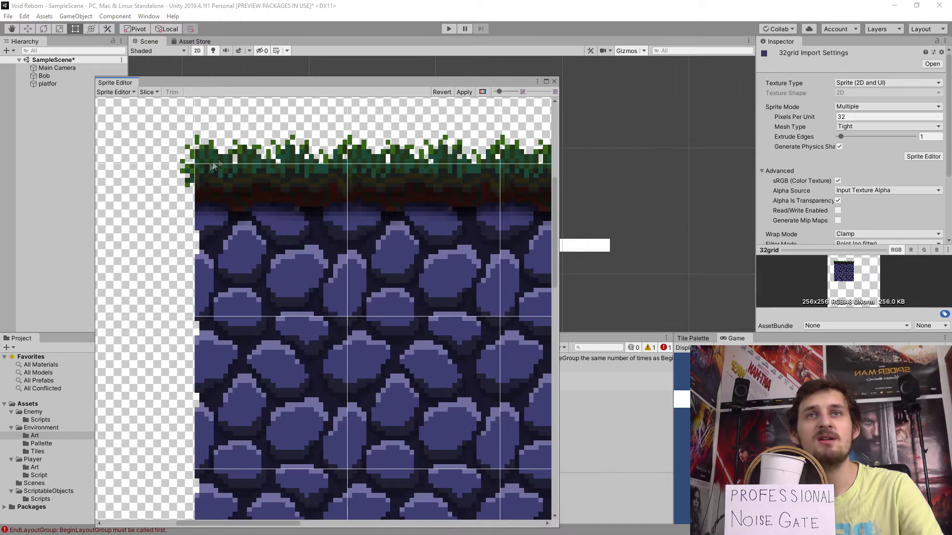
scroll(297, 178, "up", 1)
scroll(367, 176, "up", 1)
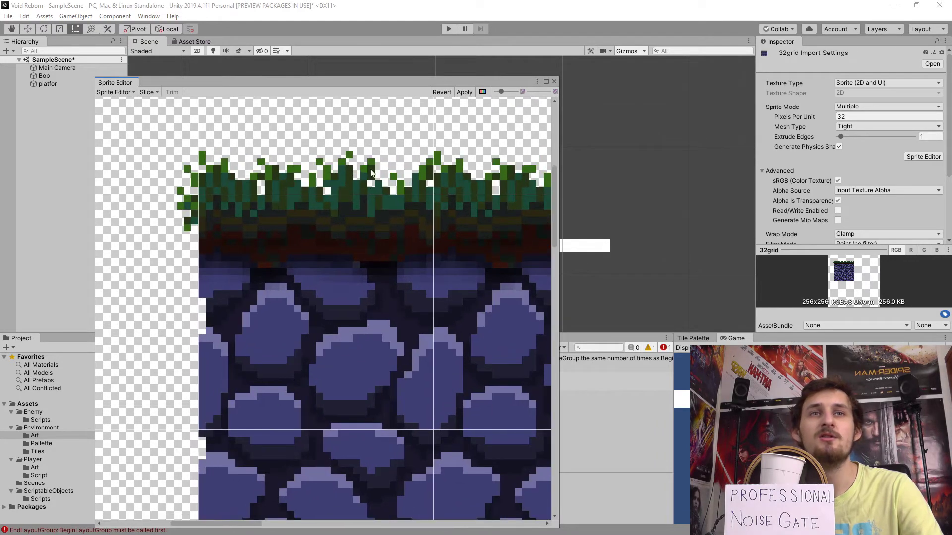
scroll(368, 174, "up", 1)
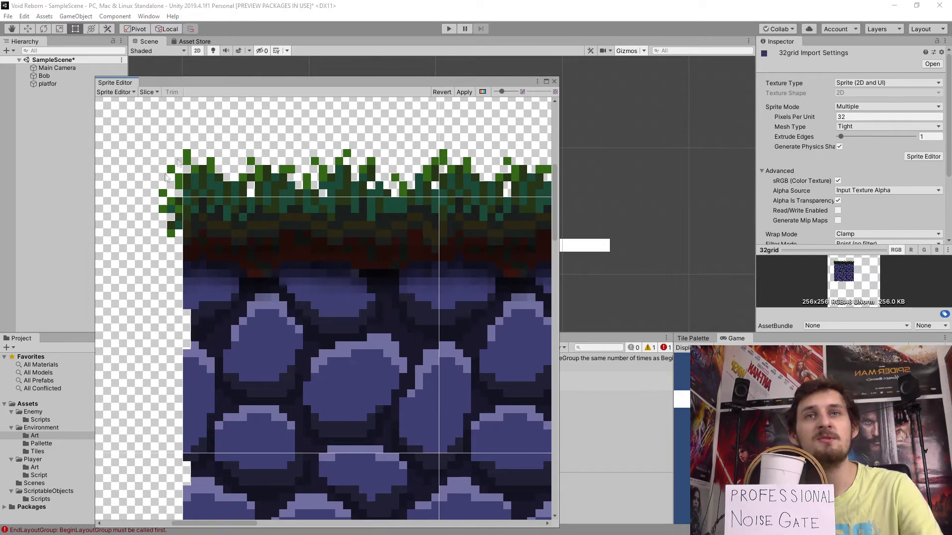
scroll(385, 200, "down", 2)
middle_click_drag(385, 200, 303, 203)
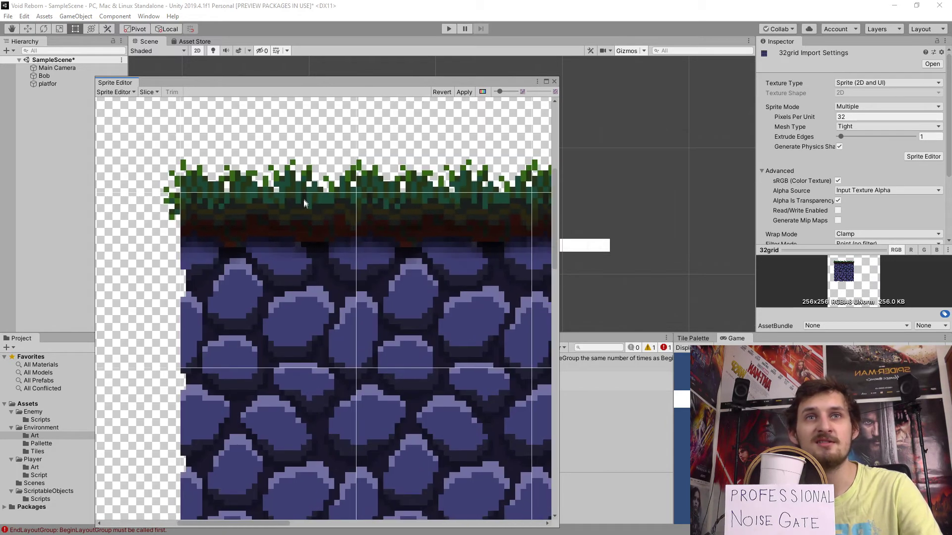
scroll(316, 206, "down", 2)
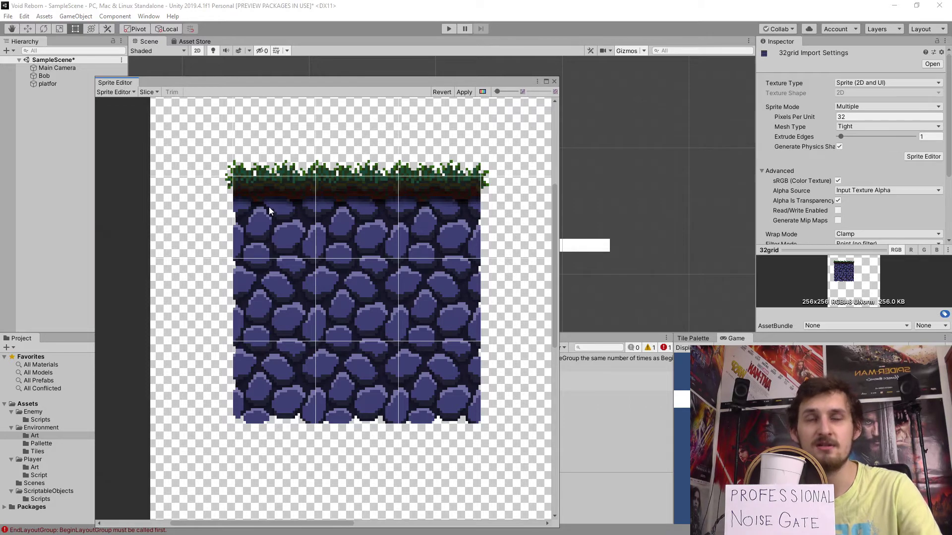
left_click(465, 93)
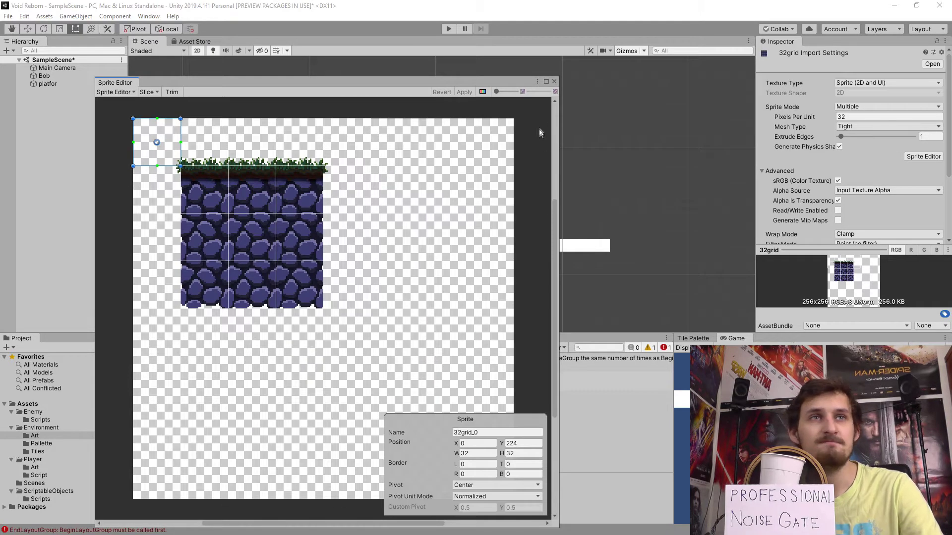
- Close the Sprite Editor and browse the sliced sprites 32grid_0 through 32grid_15
left_click(553, 81)
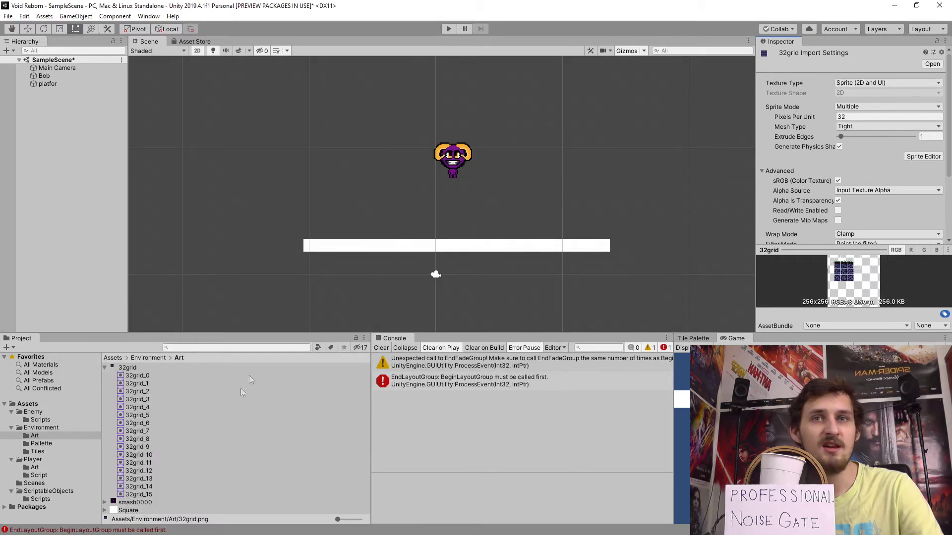
left_click(124, 384)
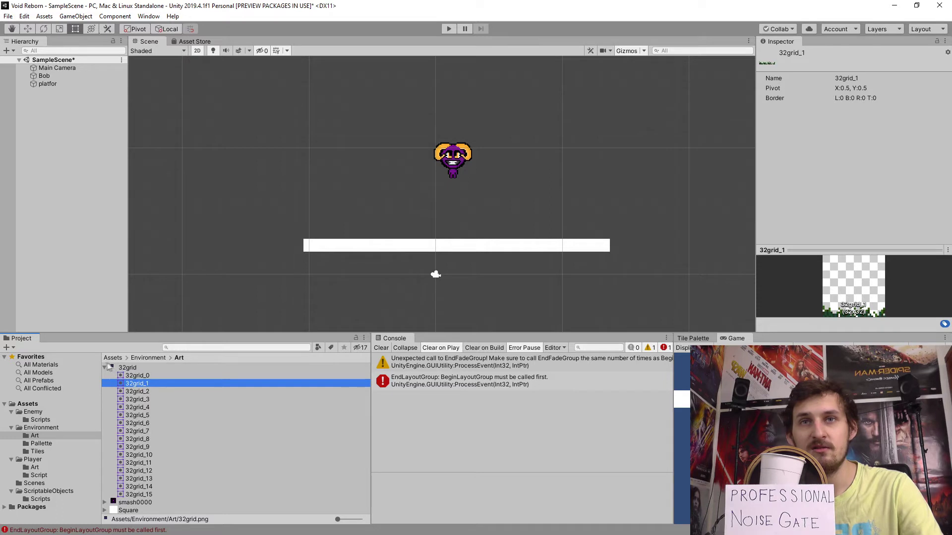
left_click(121, 368)
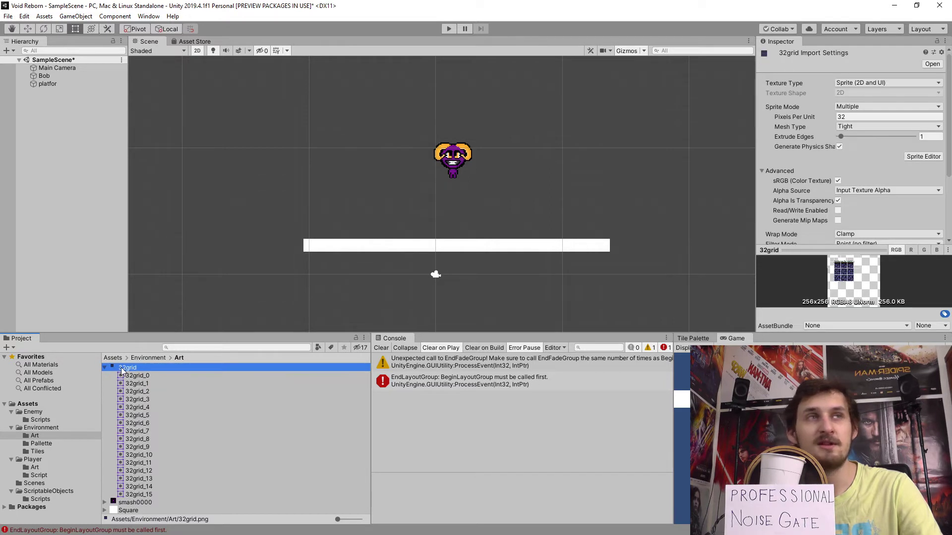
left_click(123, 377)
left_click_drag(126, 383, 129, 490)
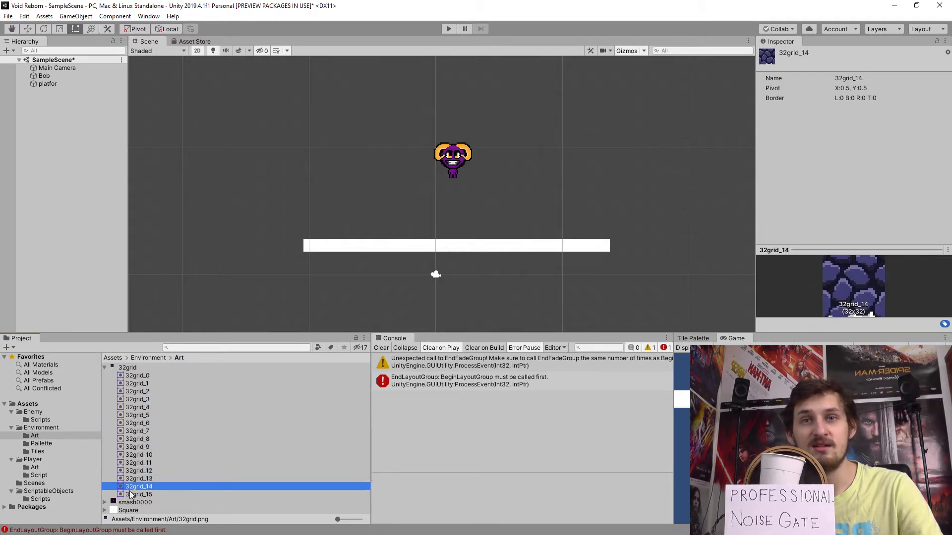
left_click(135, 495)
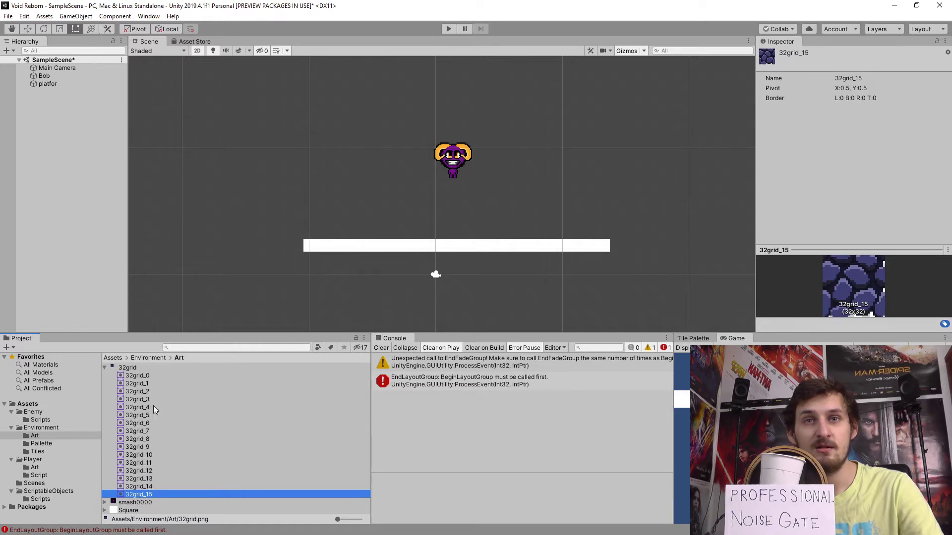
left_click(134, 378)
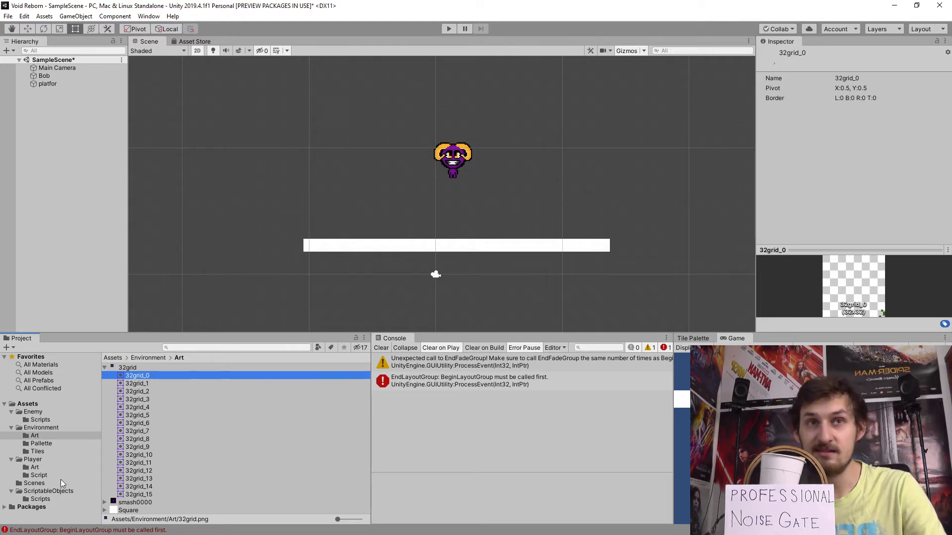
left_click(37, 451)
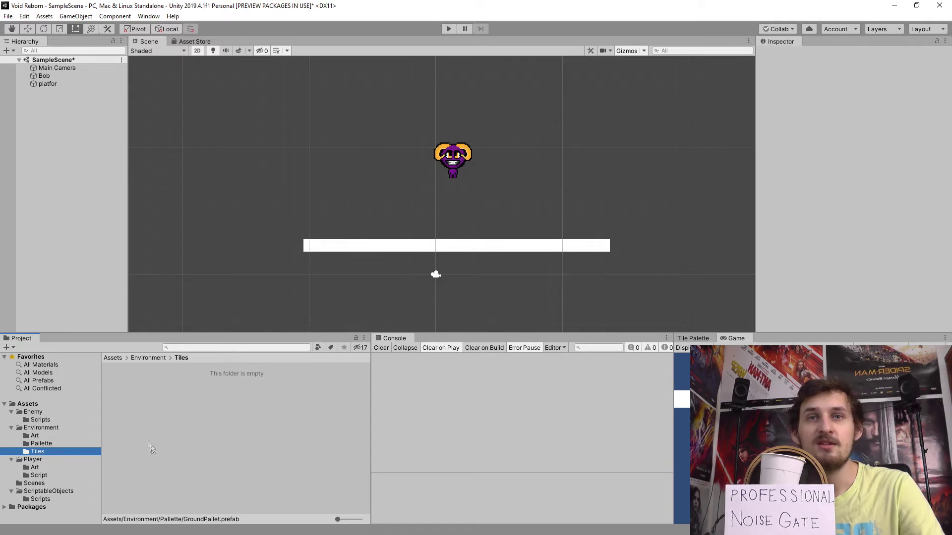
- Add a Rule Tile to the Tiles folder via Create > 2D Extras > Tiles > Rule Tile
right_click(180, 426)
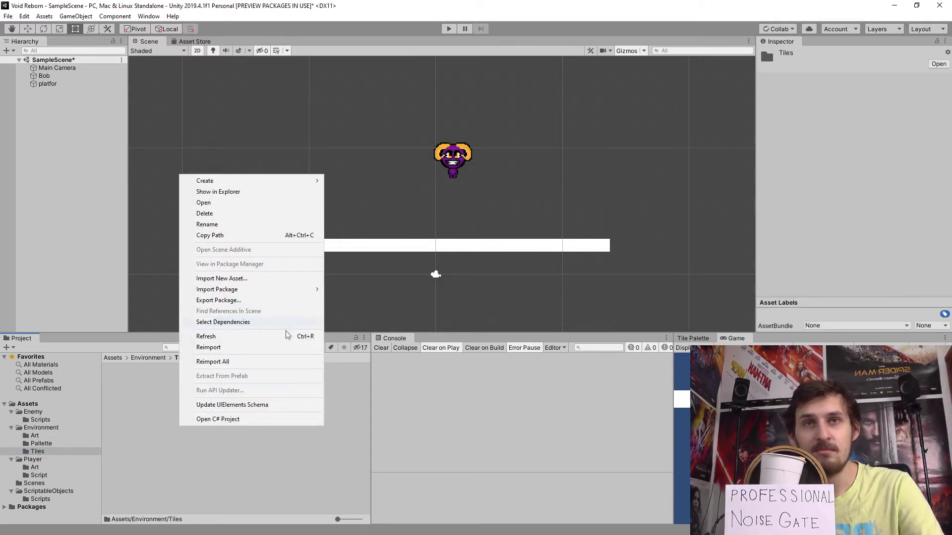
mouse_move(287, 182)
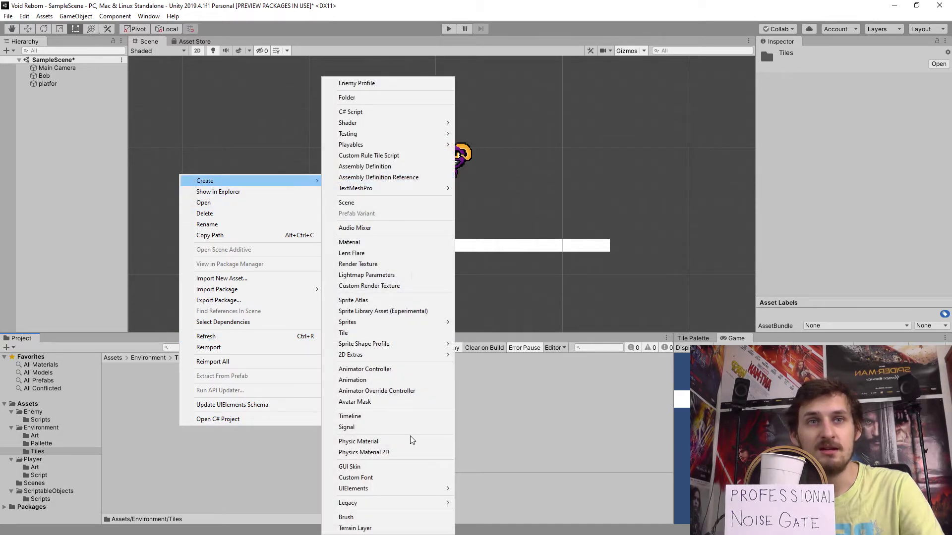
mouse_move(430, 356)
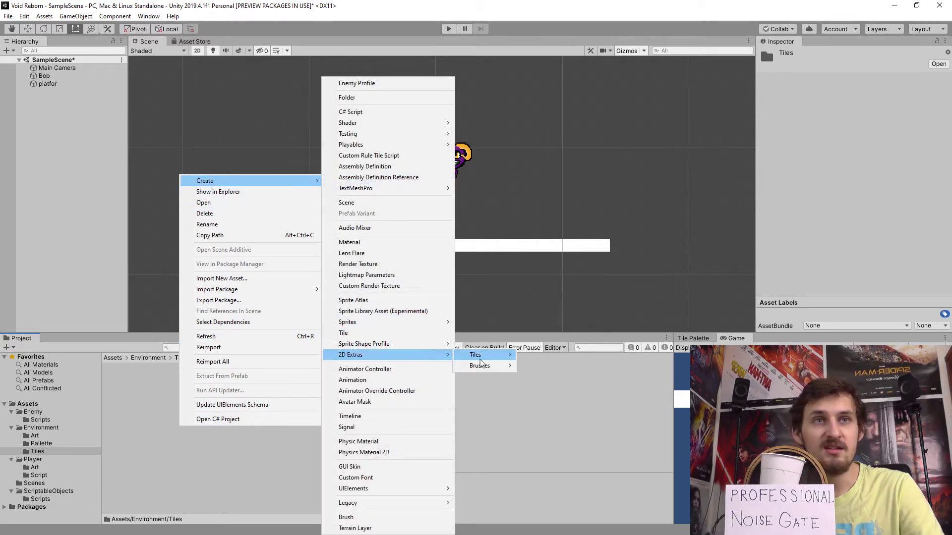
mouse_move(501, 358)
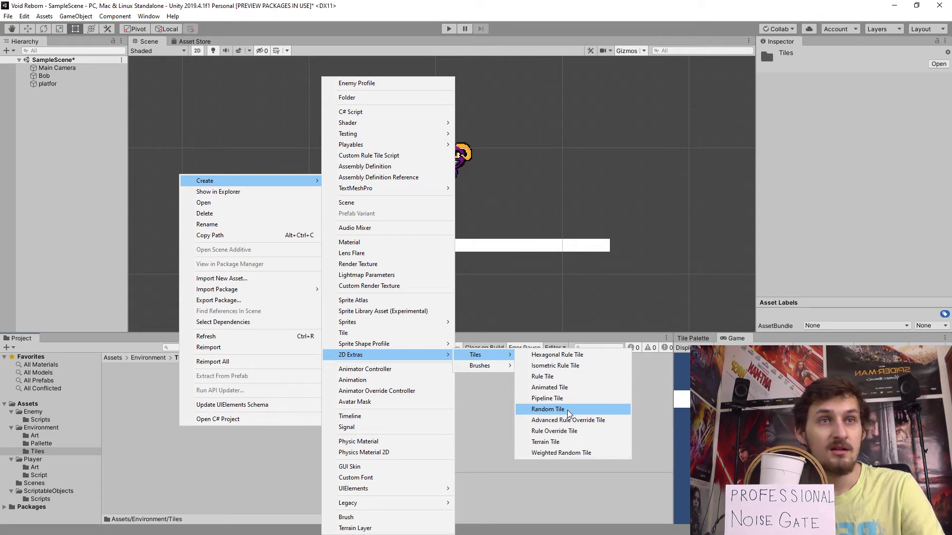
left_click(561, 379)
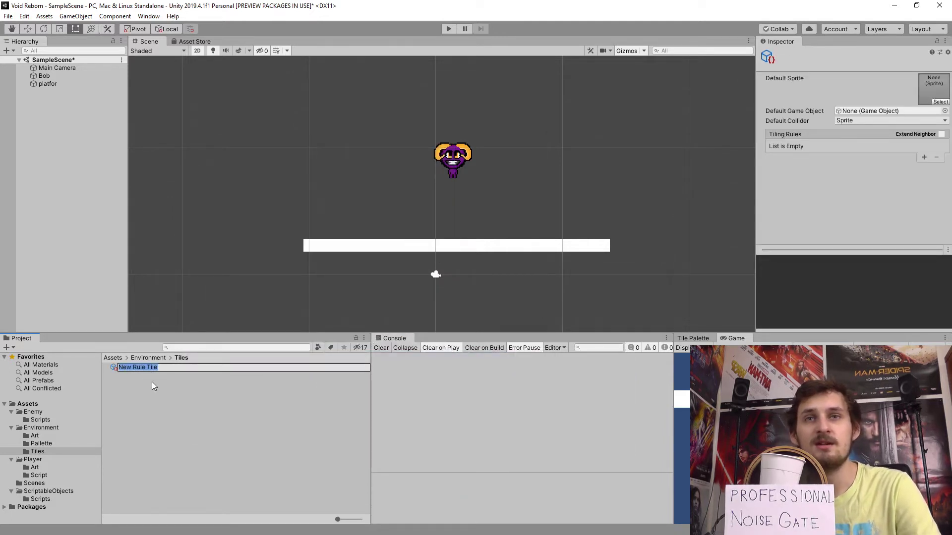
- Name the new Rule Tile asset 'GroundTest'
type("GroundTest")
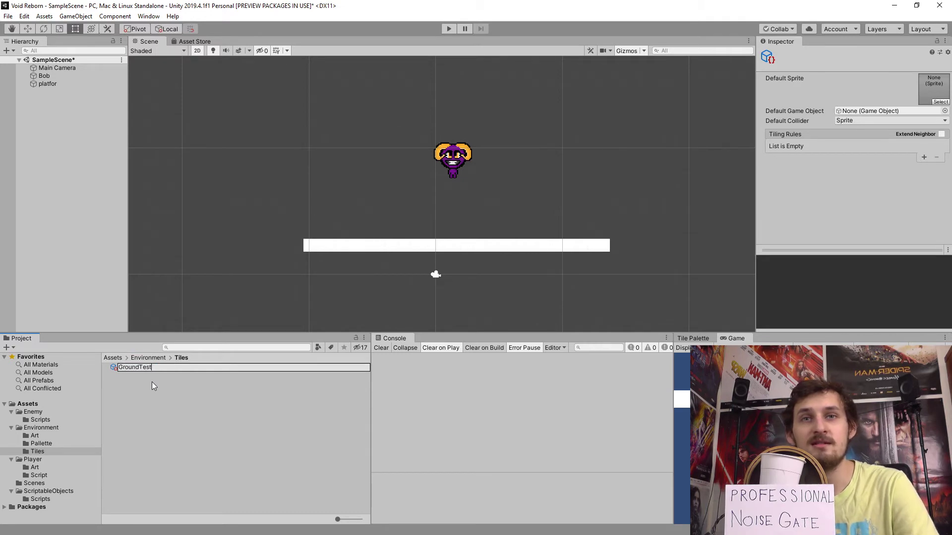
key("Return")
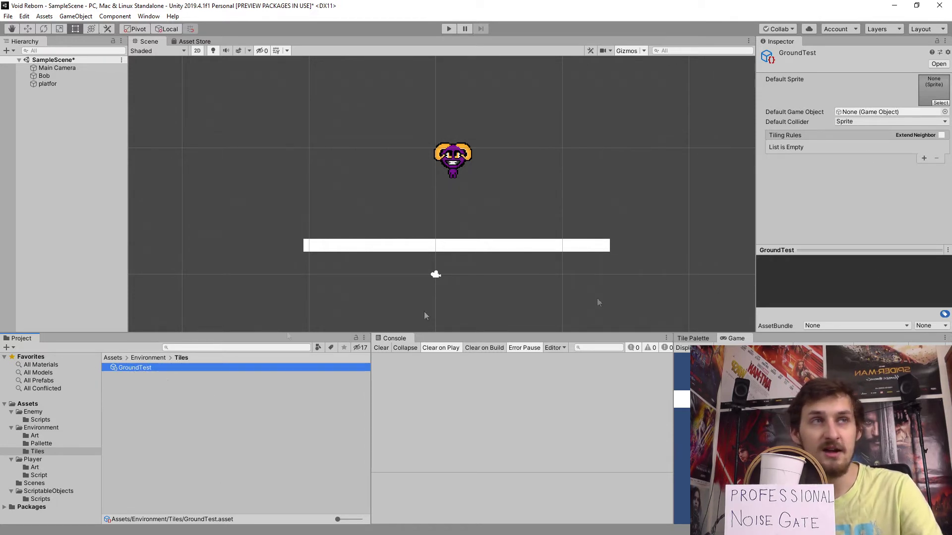
- Set GroundTest's default sprite to 32grid_11 and add one tiling rule
left_click(940, 104)
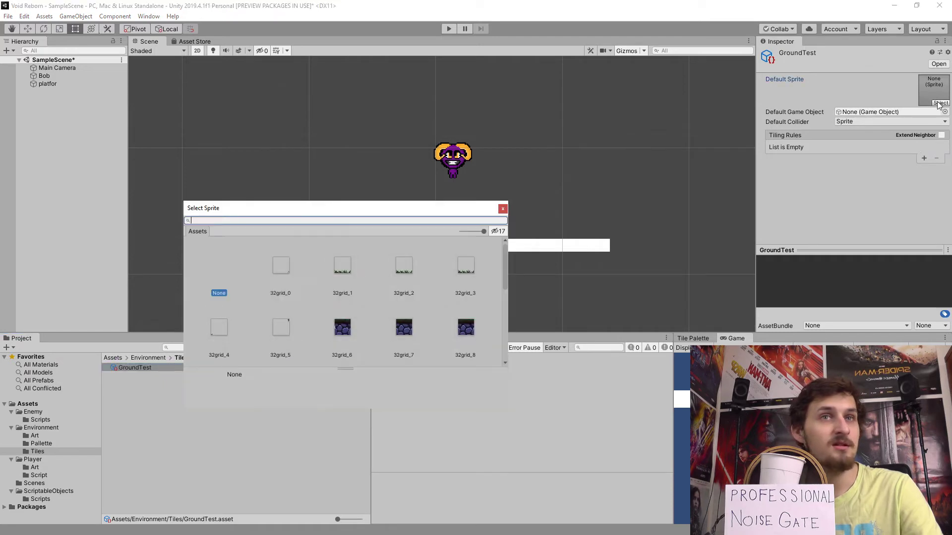
scroll(394, 312, "down", 2)
scroll(394, 315, "down", 1)
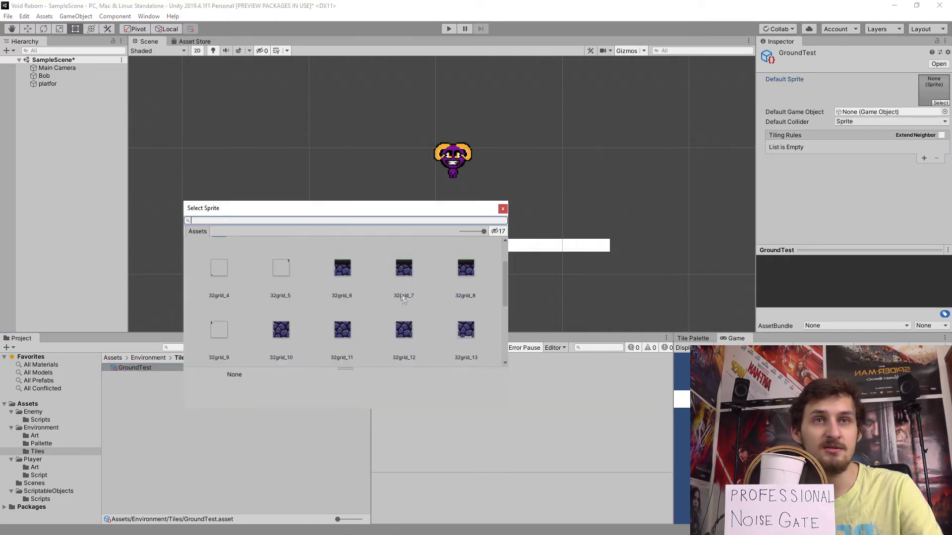
left_click(347, 332)
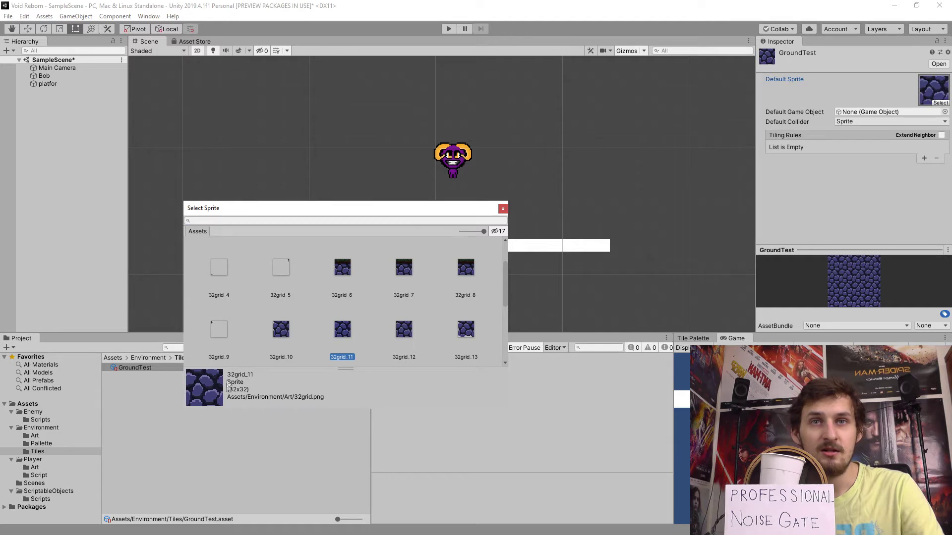
left_click(502, 208)
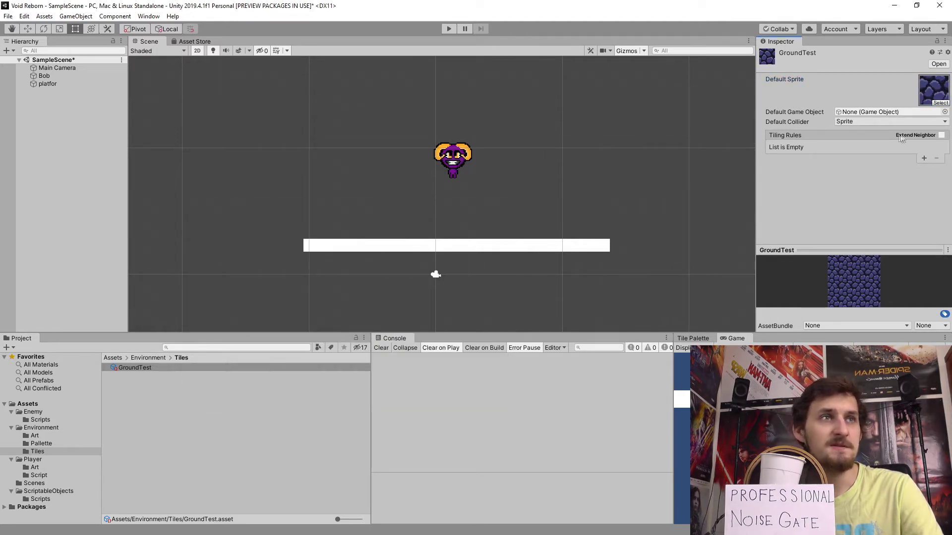
left_click(924, 160)
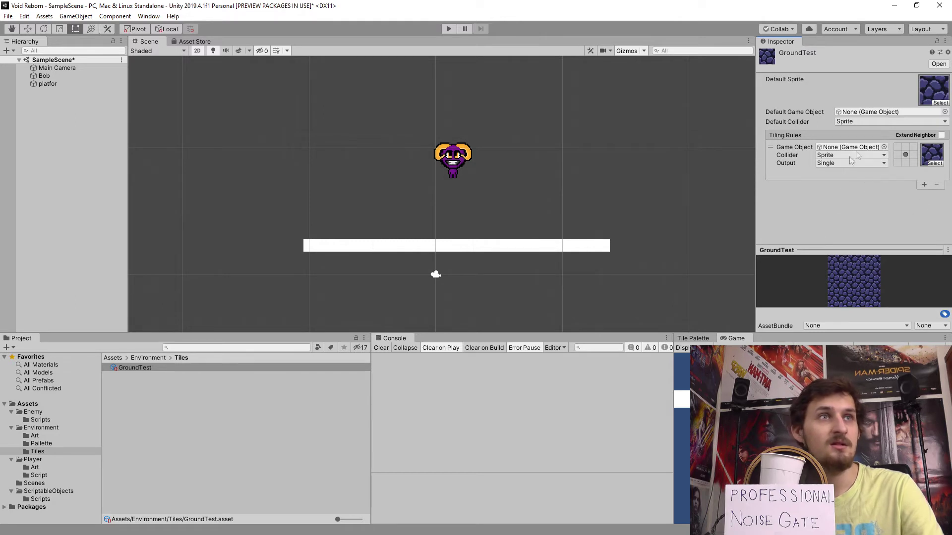
- Give the first rule sprite 32grid_6: no neighbours left or above, matching tiles right and below
left_click(938, 163)
scroll(416, 308, "up", 1)
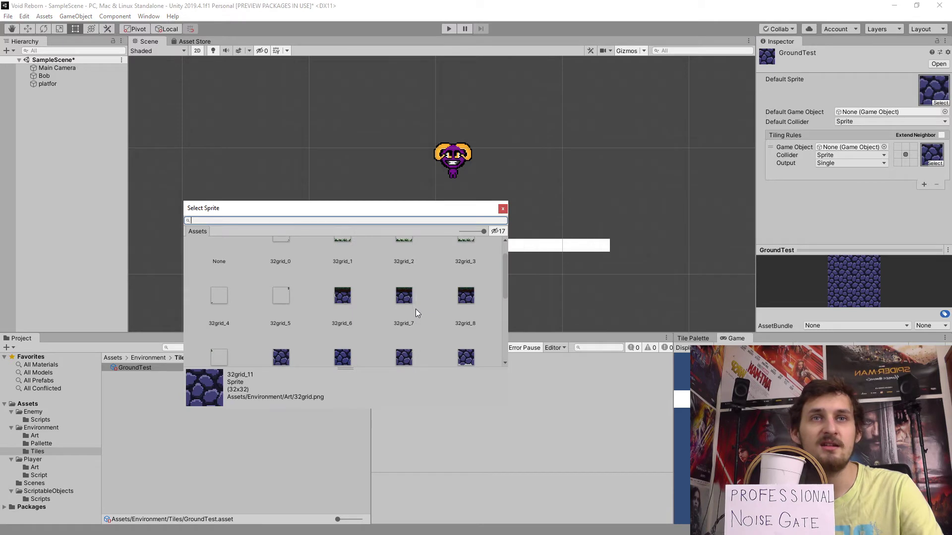
left_click(343, 299)
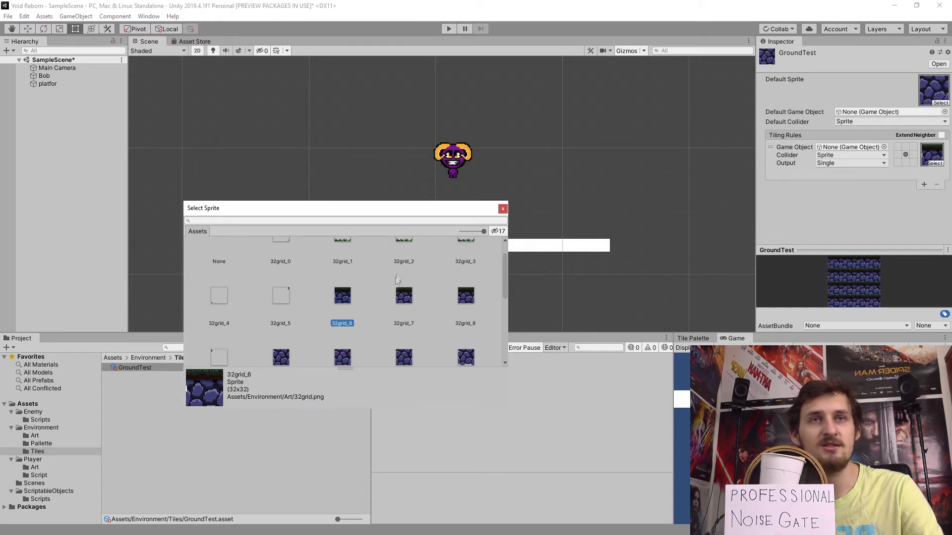
left_click(502, 209)
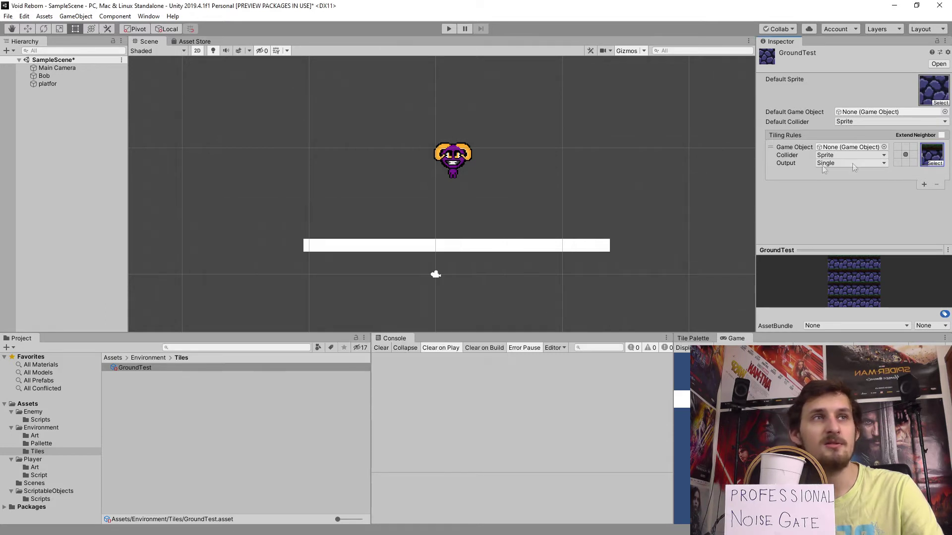
left_click(897, 155)
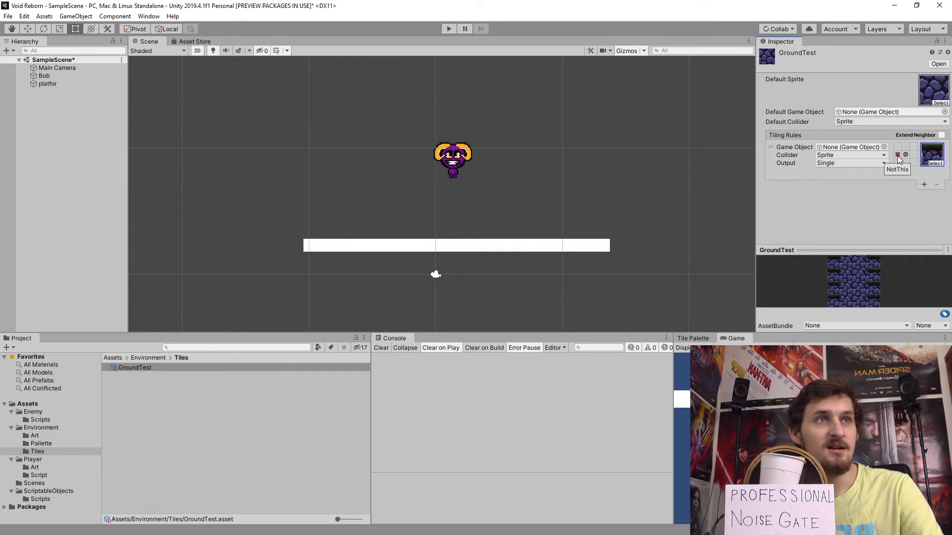
left_click(905, 147)
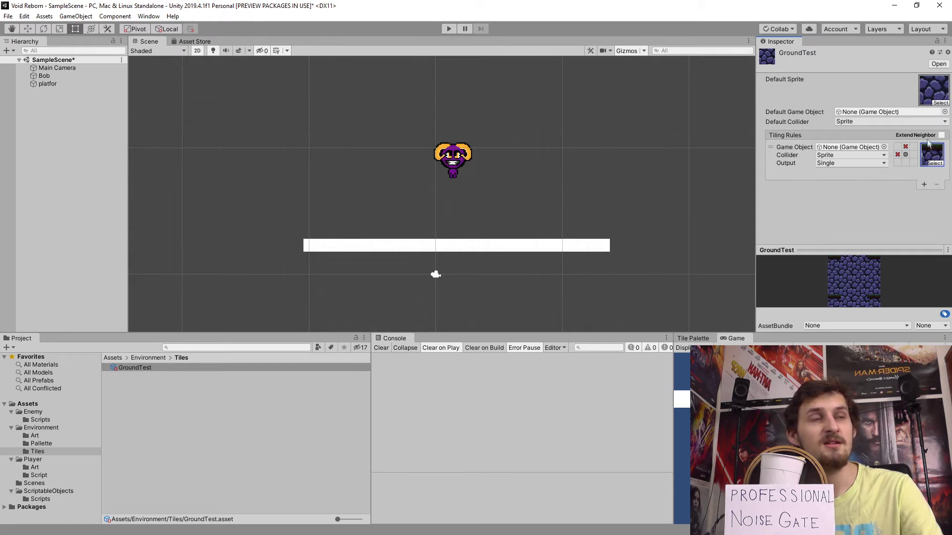
left_click(905, 163)
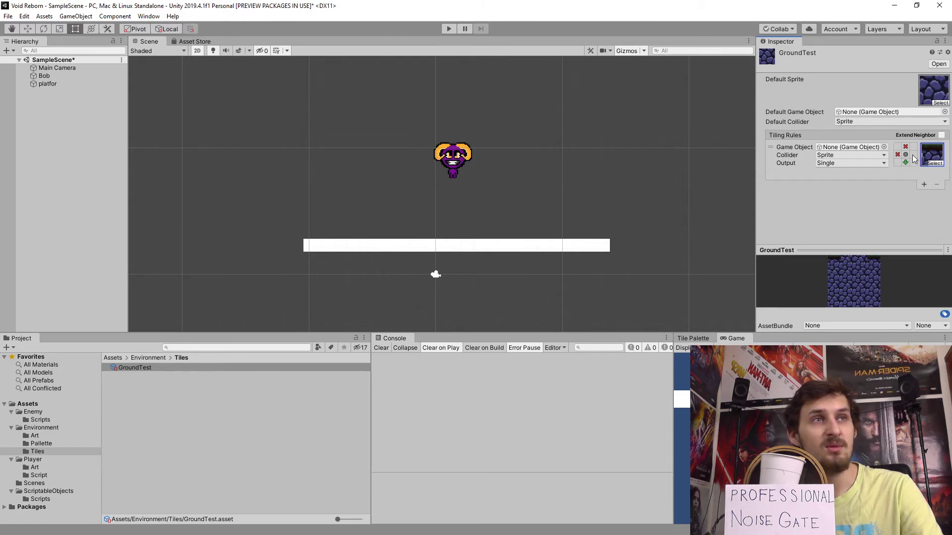
left_click(913, 155)
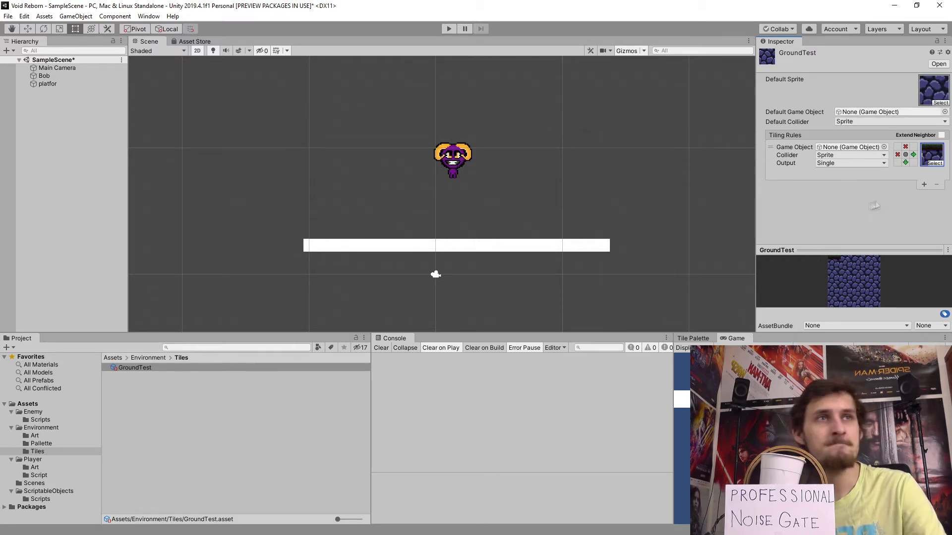
- Add a second tiling rule to GroundTest using the 32grid_7 sprite
left_click(924, 185)
left_click(930, 193)
scroll(389, 272, "up", 3)
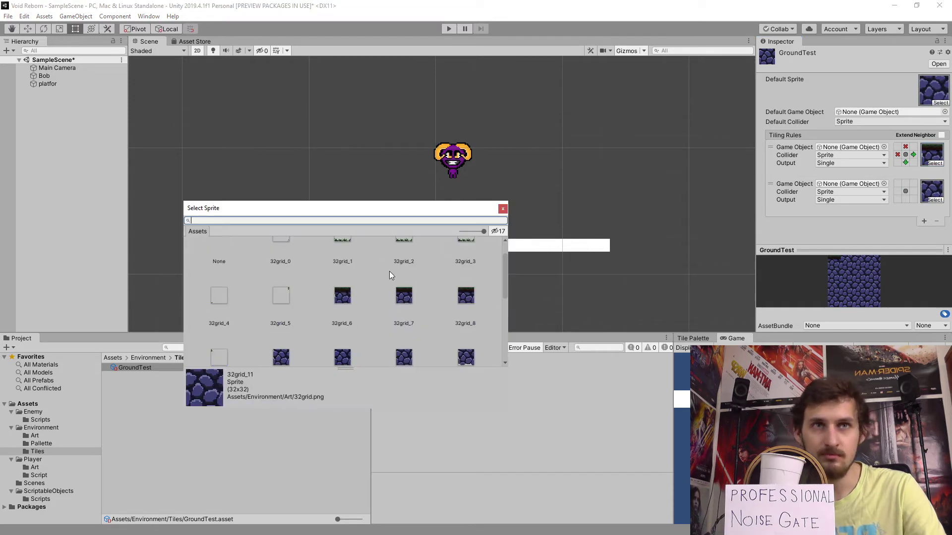
left_click(404, 327)
left_click(502, 209)
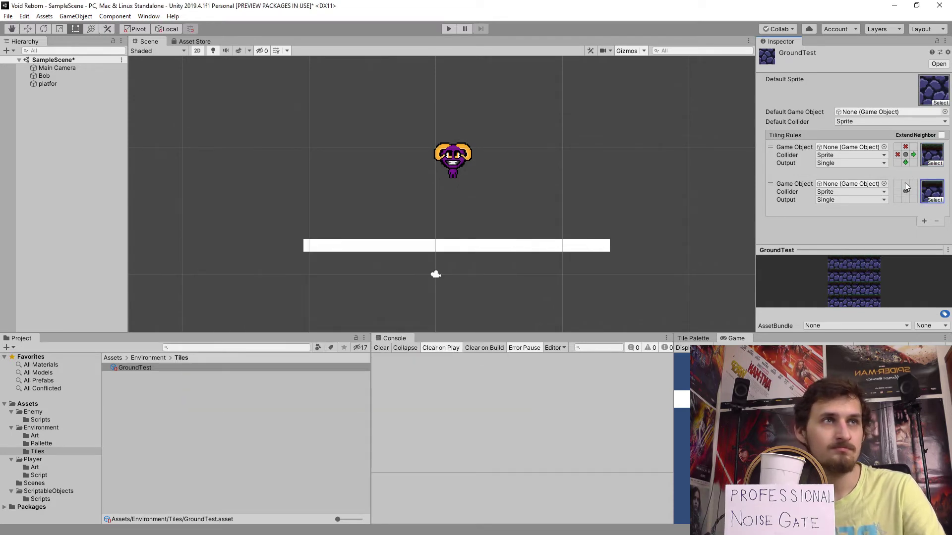
- Add a third rule with sprite 32grid_8 and set its neighbour conditions
left_click(924, 221)
left_click(930, 214)
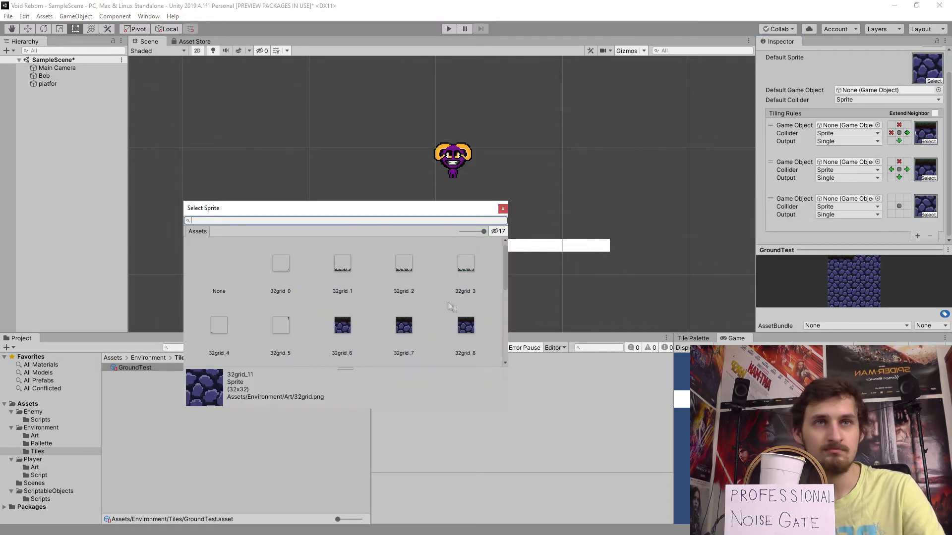
left_click(466, 325)
left_click(899, 198)
left_click(907, 206)
left_click(899, 215)
- Add a fourth rule with sprite 32grid_10 and set its neighbour conditions
left_click(918, 236)
left_click(925, 205)
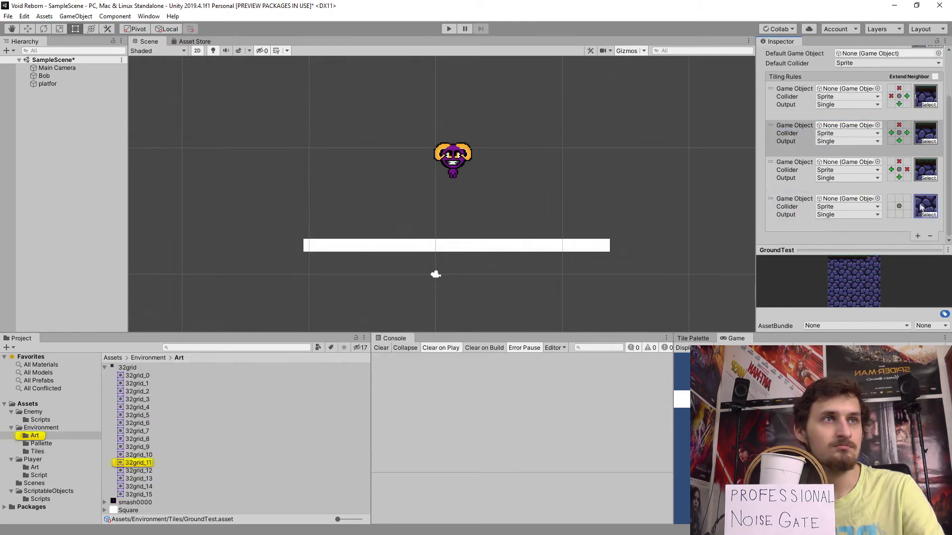
left_click(929, 214)
left_click(294, 316)
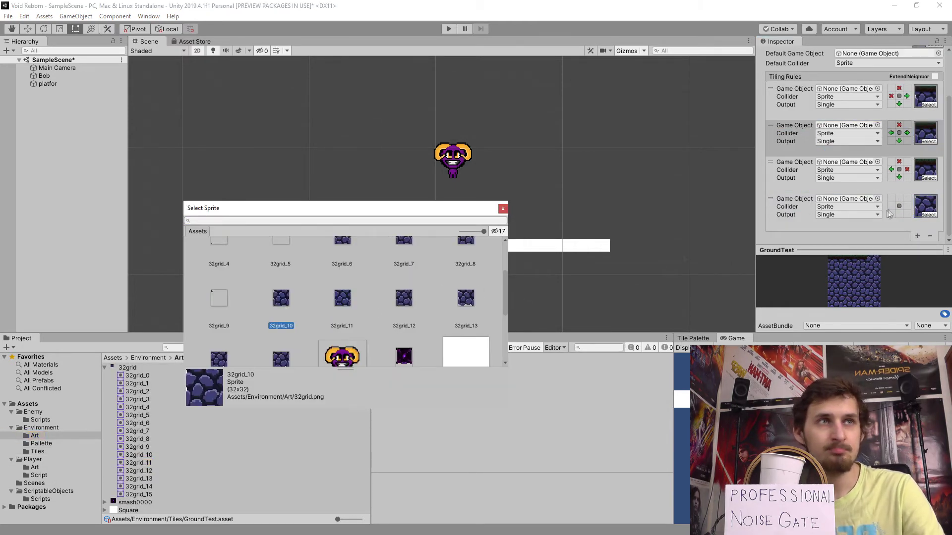
left_click(891, 207)
left_click(899, 214)
left_click(899, 198)
- Add a fifth rule with 32grid_11, requiring neighbours above, right, left and below
left_click(906, 206)
left_click(918, 236)
left_click(929, 214)
left_click(342, 304)
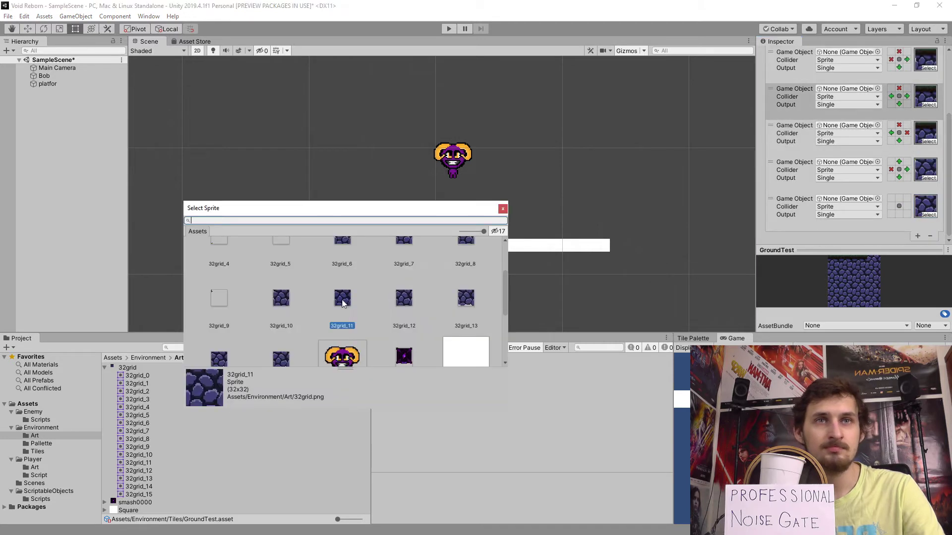
left_click(899, 198)
left_click(907, 206)
left_click(891, 207)
left_click(898, 214)
- Add a sixth rule with a stone sprite and a neighbour condition
left_click(918, 236)
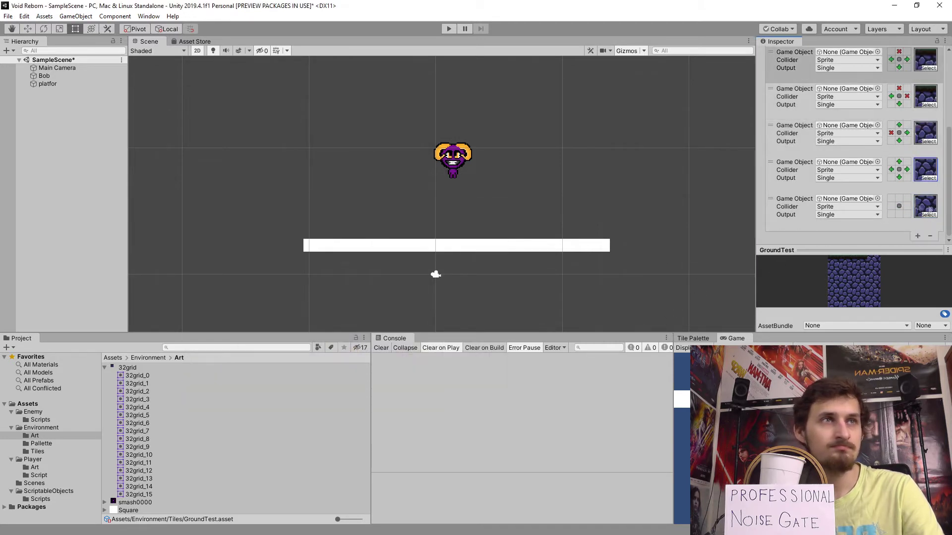
left_click(929, 214)
left_click(404, 305)
left_click(907, 206)
left_click(899, 199)
- Add a rule with 32grid_13: neighbours above and right, left and bottom empty
left_click(891, 206)
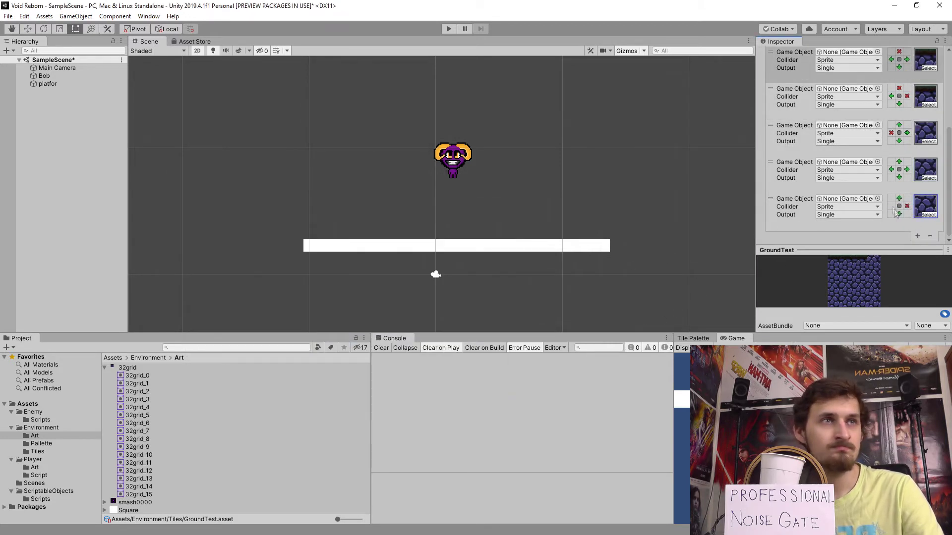
left_click(898, 214)
left_click(918, 236)
left_click(929, 215)
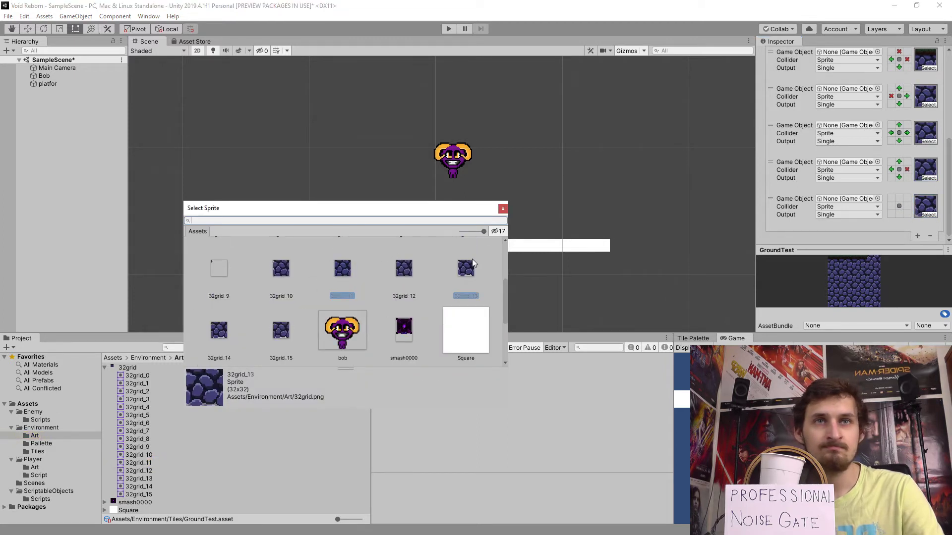
left_click(466, 269)
double_click(891, 206)
left_click(899, 198)
double_click(899, 214)
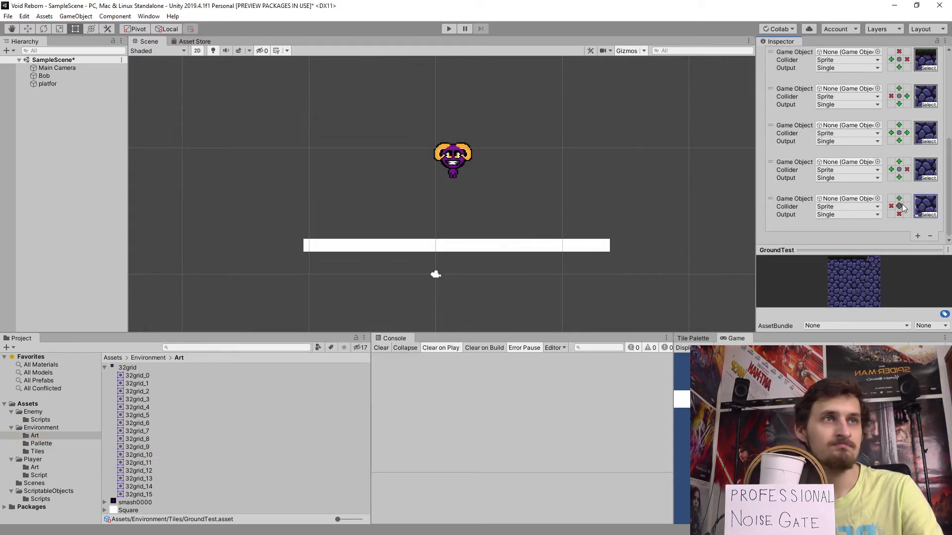
left_click(907, 206)
- Add a stone-sprite rule requiring neighbours above, left and right, with bottom empty
left_click(918, 236)
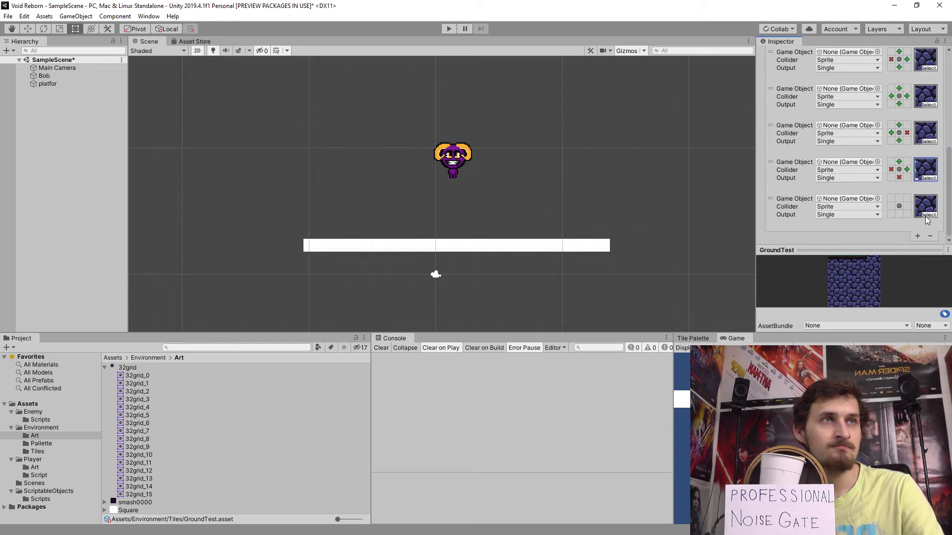
left_click(929, 214)
scroll(340, 297, "down", 1)
left_click(340, 265)
double_click(899, 214)
left_click(891, 206)
left_click(899, 198)
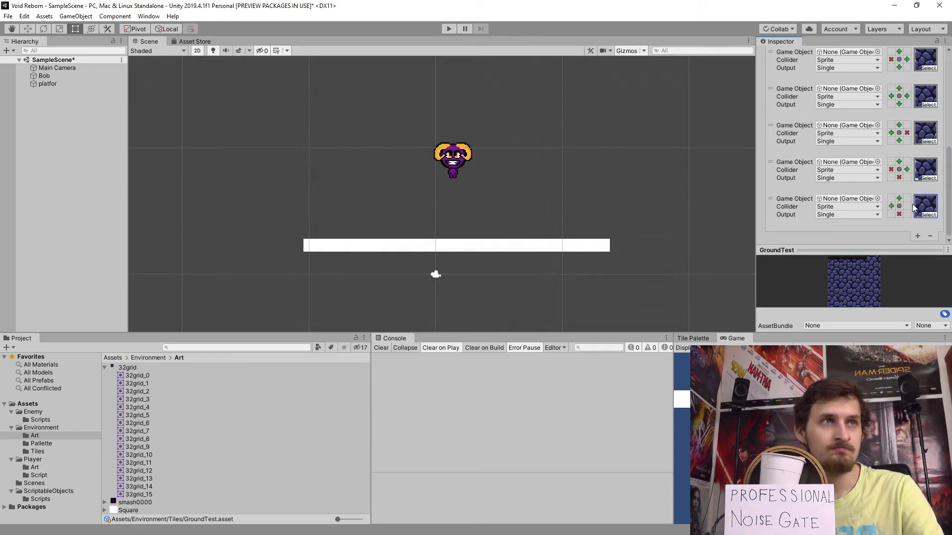
left_click(907, 206)
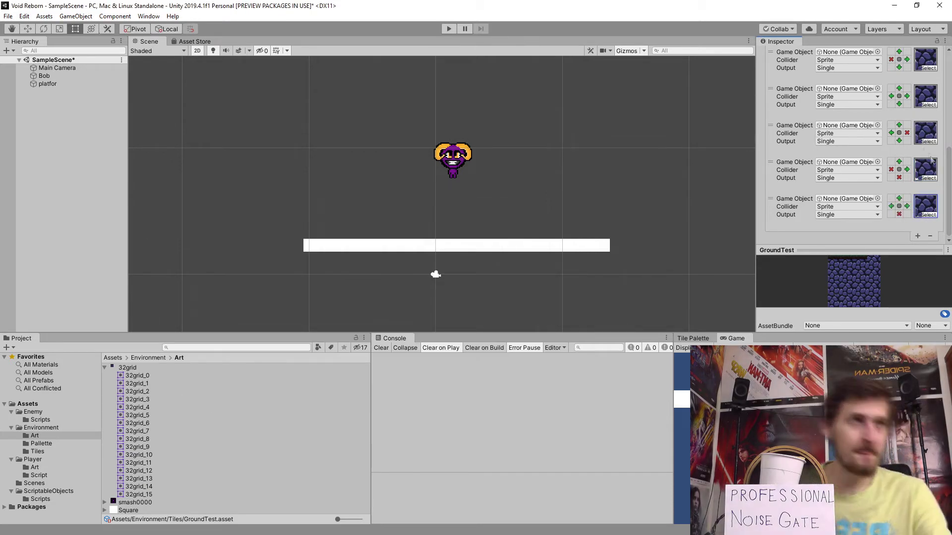
- Add a last rule with right and bottom empty, requiring neighbours above and left
left_click(917, 236)
left_click(929, 215)
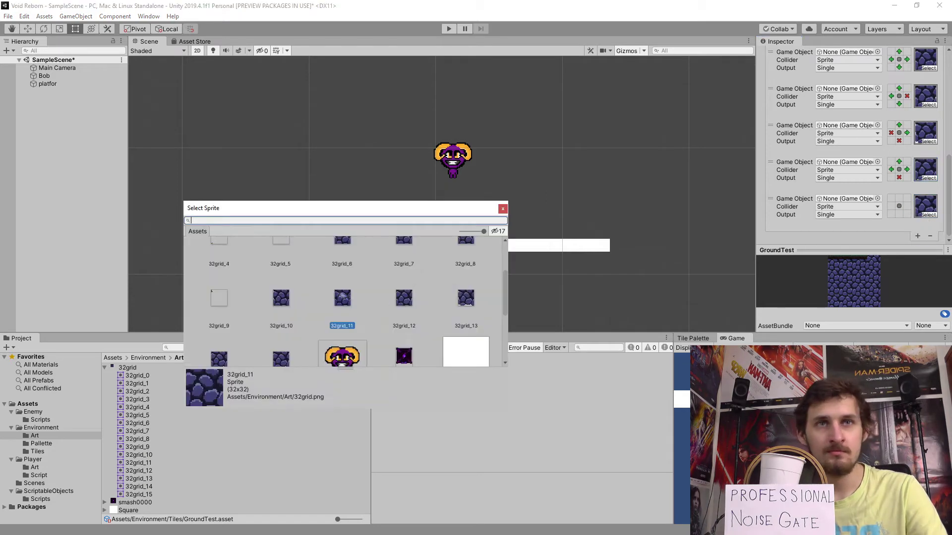
scroll(342, 296, "down", 1)
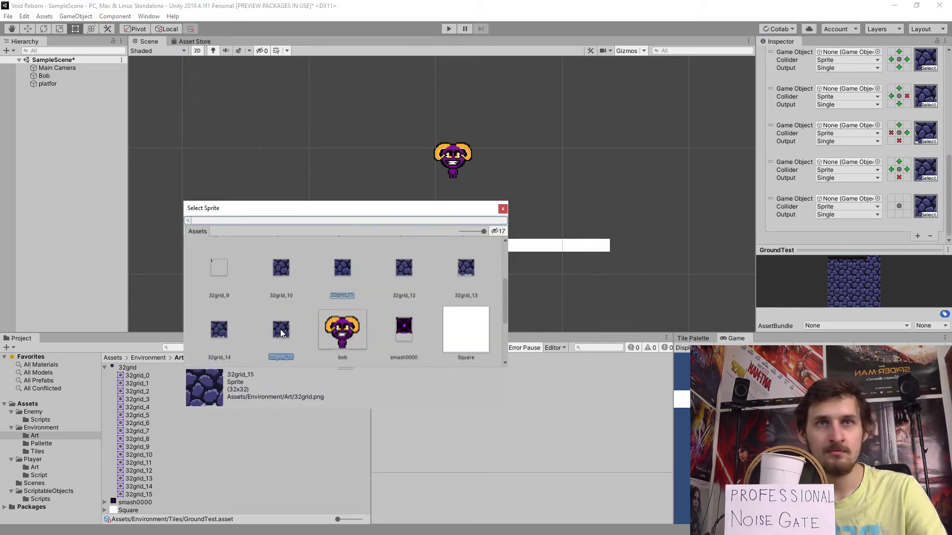
right_click(907, 206)
right_click(899, 214)
left_click(898, 198)
left_click(891, 206)
scroll(892, 211, "up", 6)
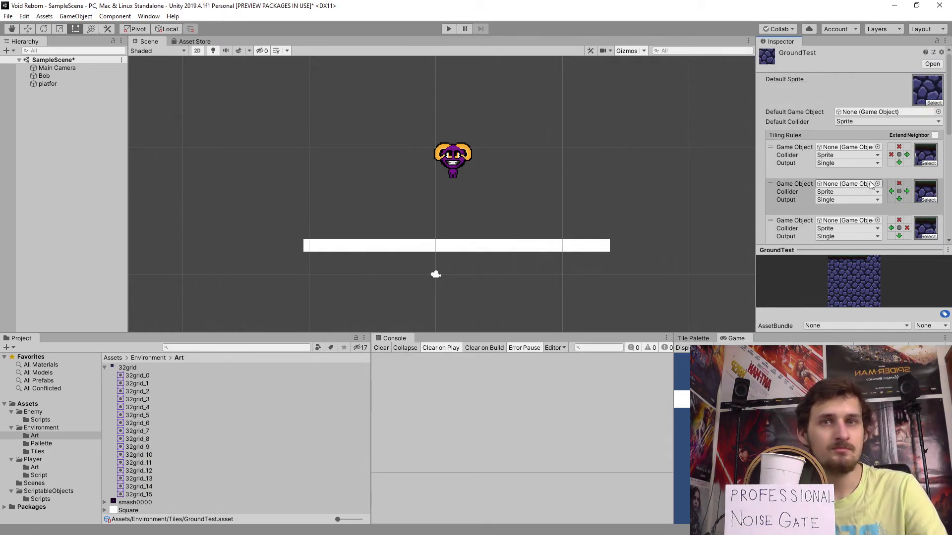
scroll(901, 164, "down", 4)
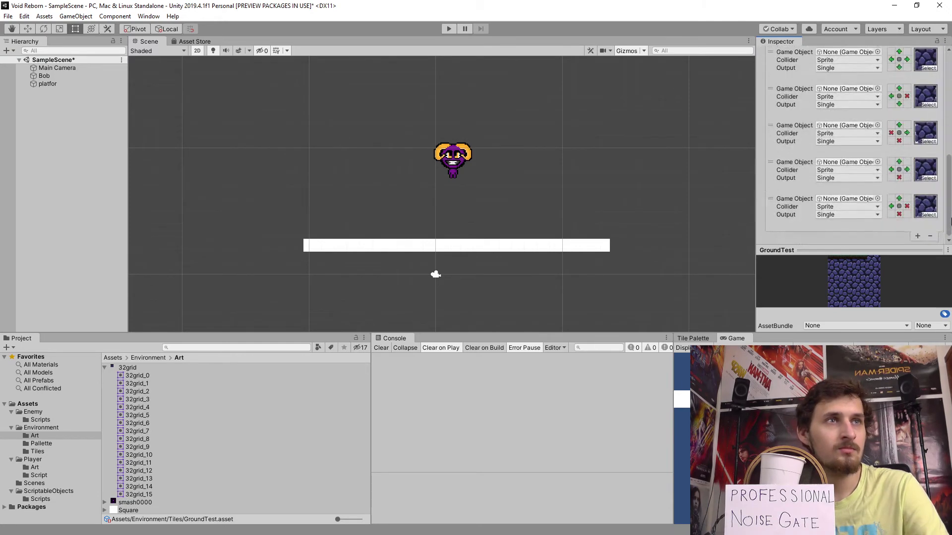
scroll(900, 164, "up", 3)
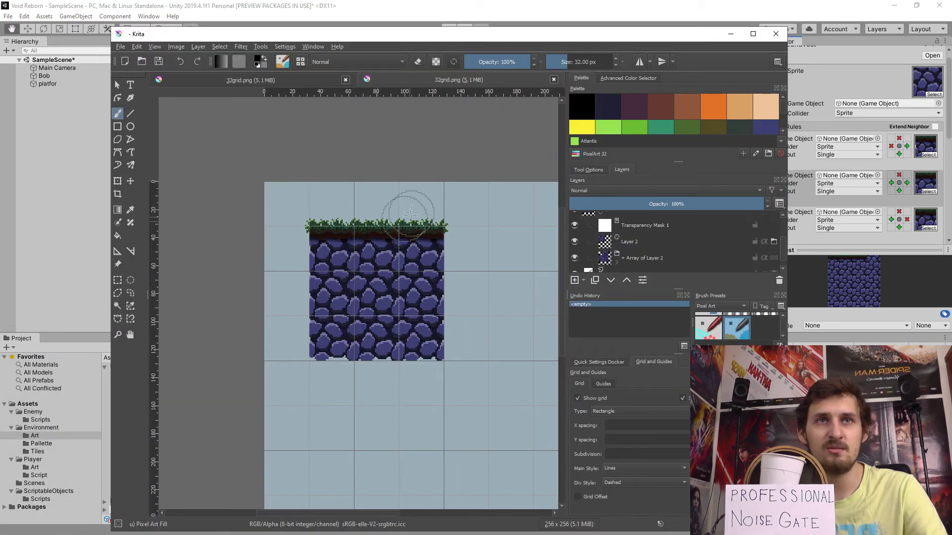
- Minimize Krita to bring Unity's GroundTest rule tile Inspector back
left_click(730, 33)
left_click_drag(949, 85, 951, 207)
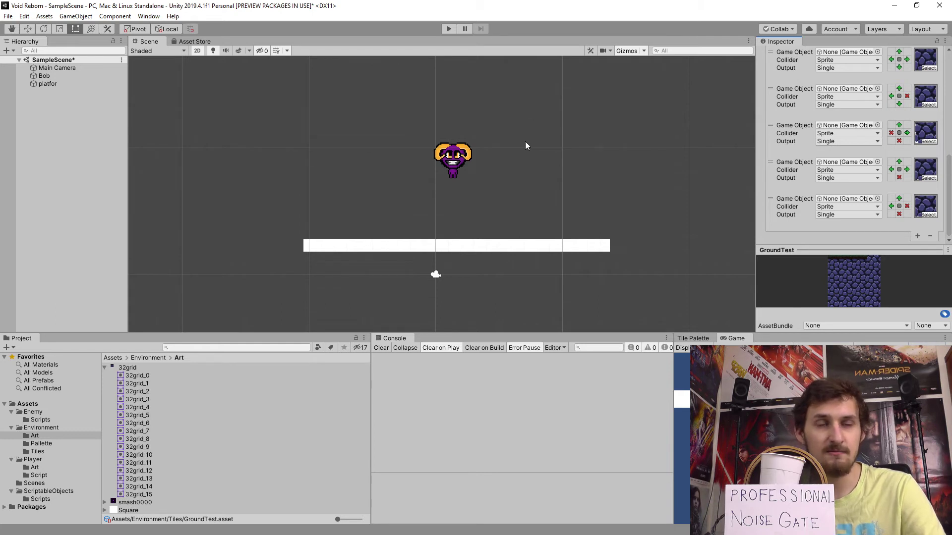
- Add one more empty tiling rule to GroundTest and show the Tile Palette panel
left_click(918, 237)
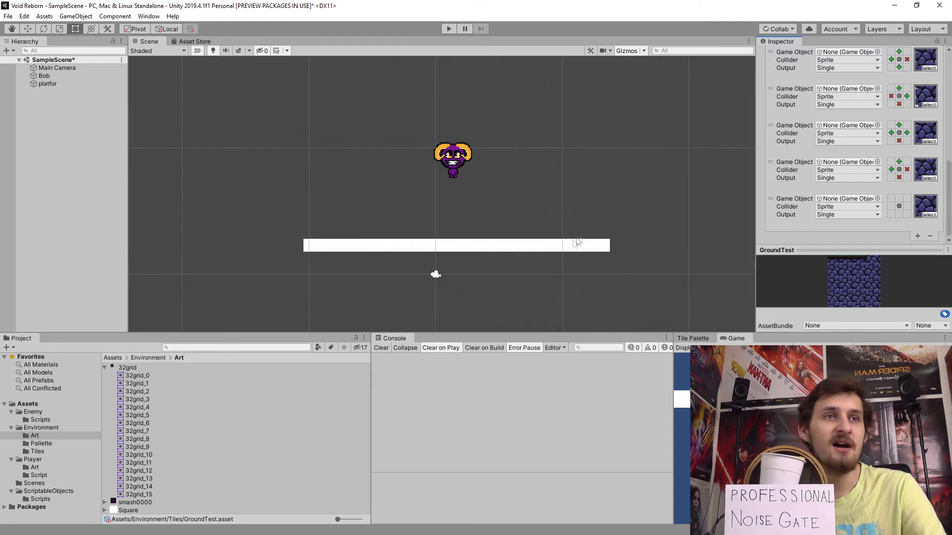
left_click(704, 337)
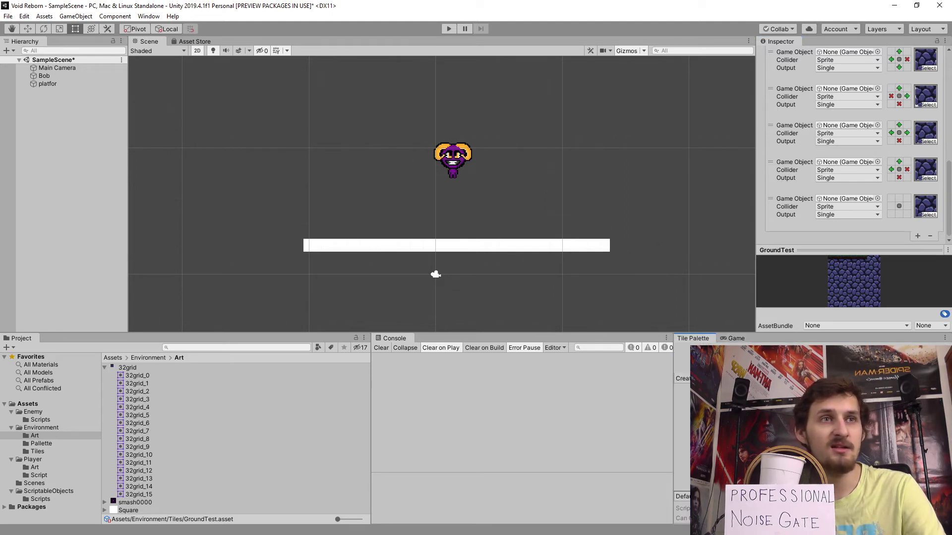
- Open Window > 2D > Tile Palette and start creating a new palette
left_click(147, 18)
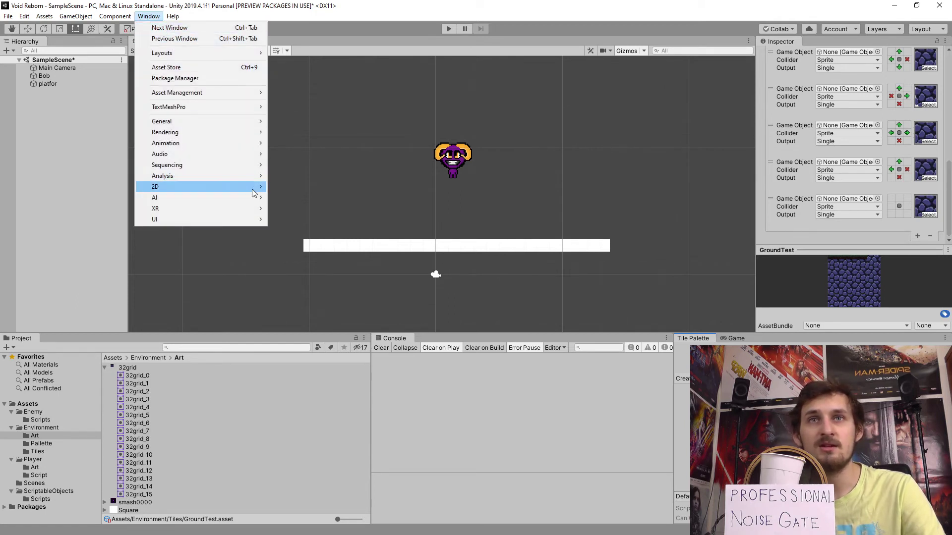
mouse_move(254, 191)
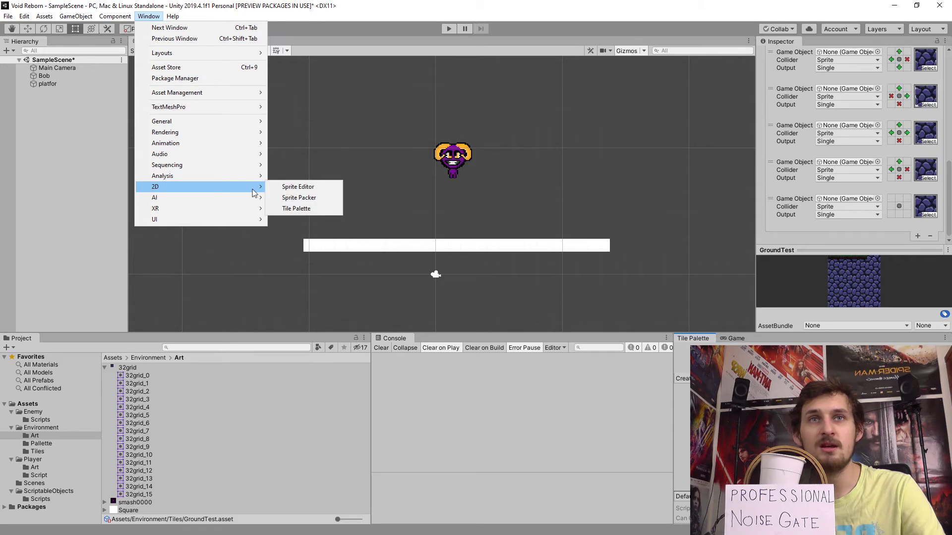
left_click(304, 208)
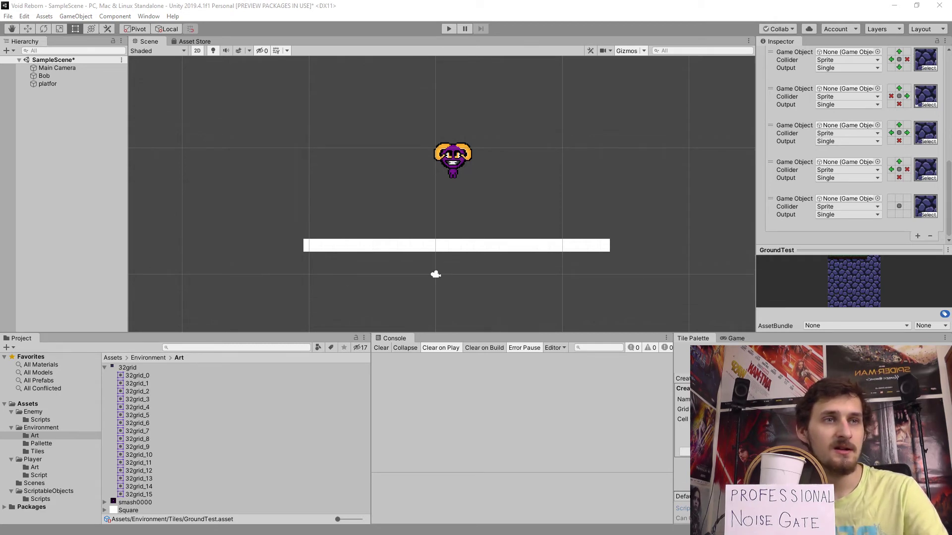
left_click(704, 452)
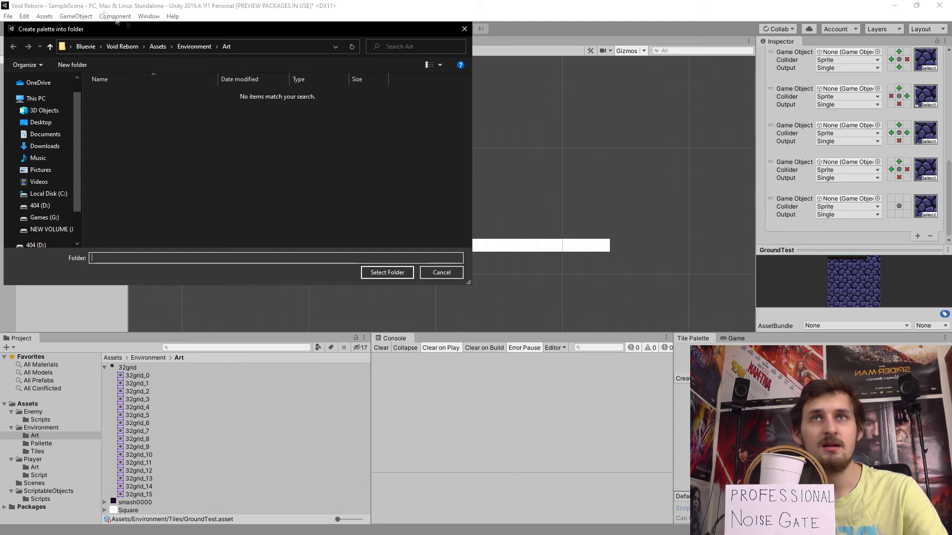
- Save the new RockPallet palette in Assets/Environment/Pallette and select it in Project
left_click(193, 46)
left_click(119, 103)
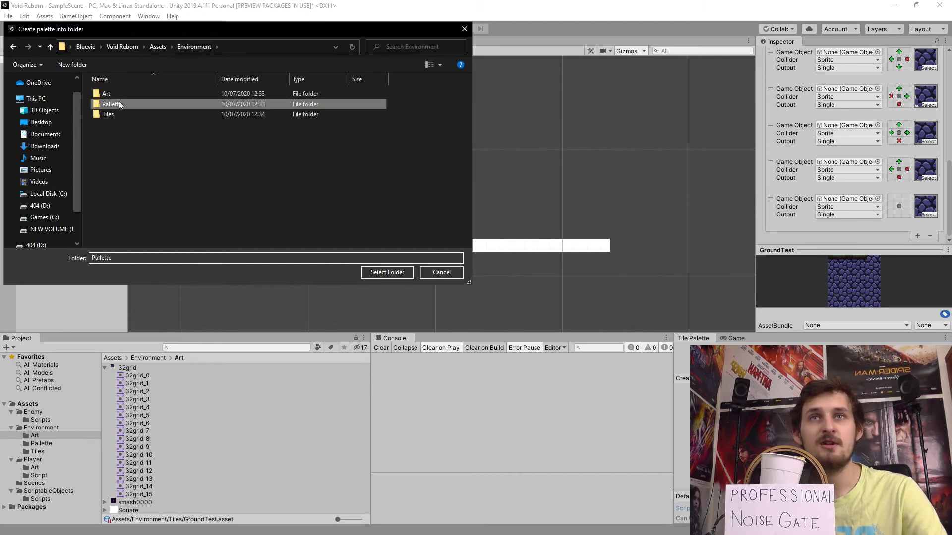
double_click(120, 104)
left_click(399, 273)
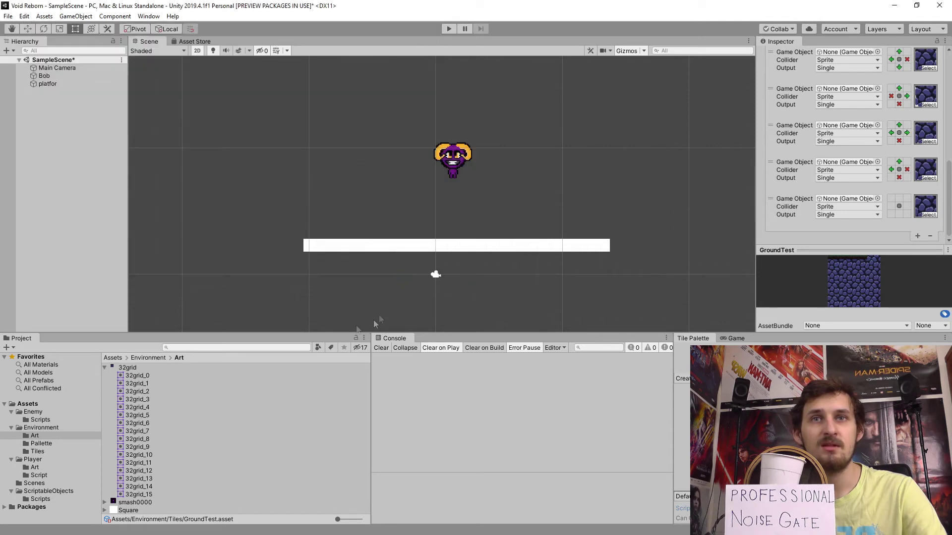
left_click(43, 445)
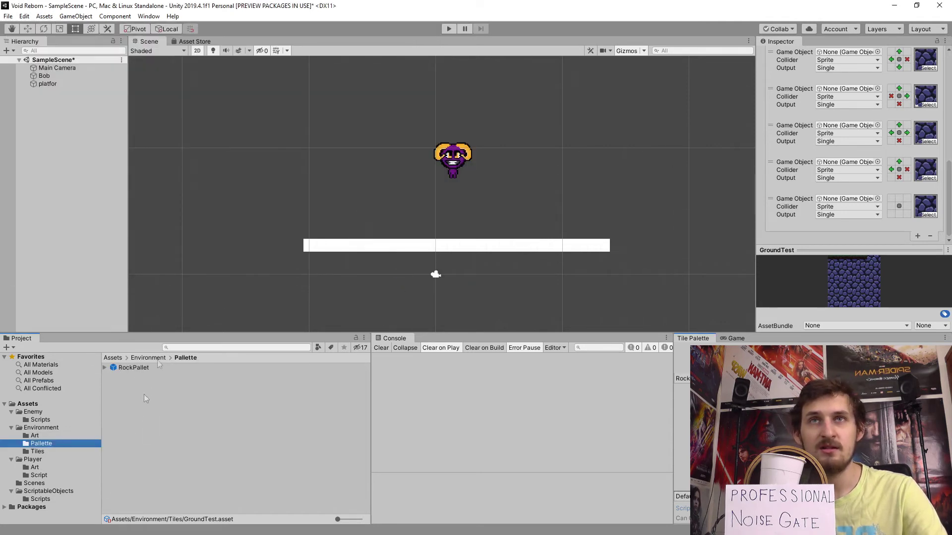
left_click(136, 368)
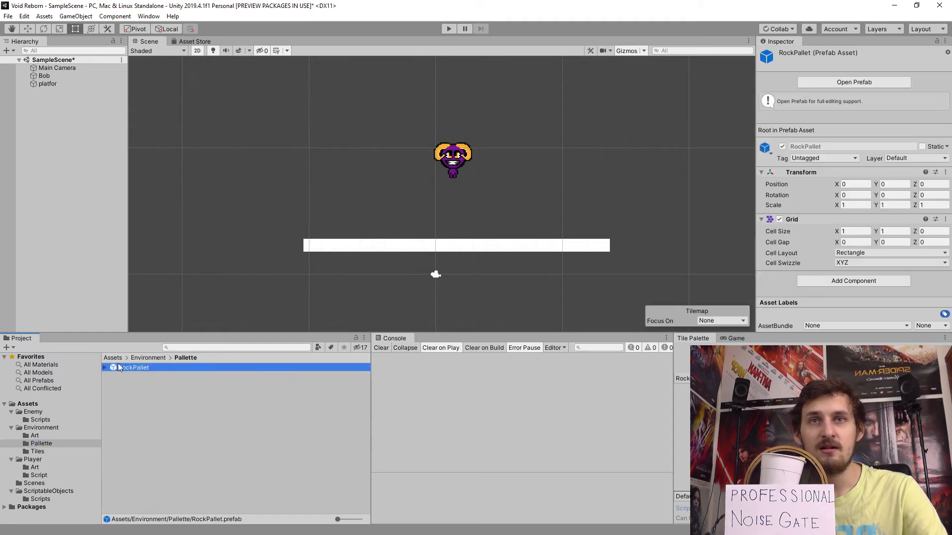
- Drag the GroundTest tile from the Tiles folder into RockPallet, then pick the brush (B)
left_click(39, 451)
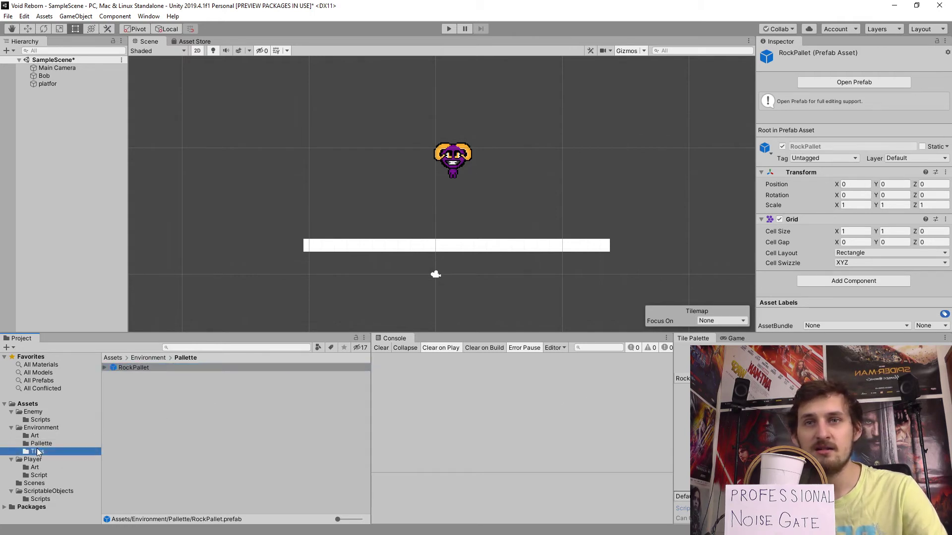
left_click(113, 379)
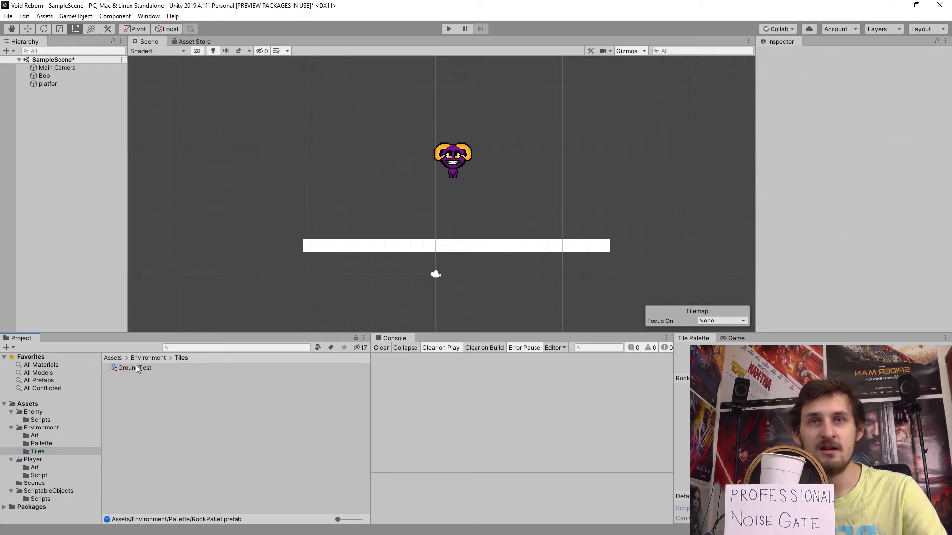
left_click_drag(136, 367, 705, 427)
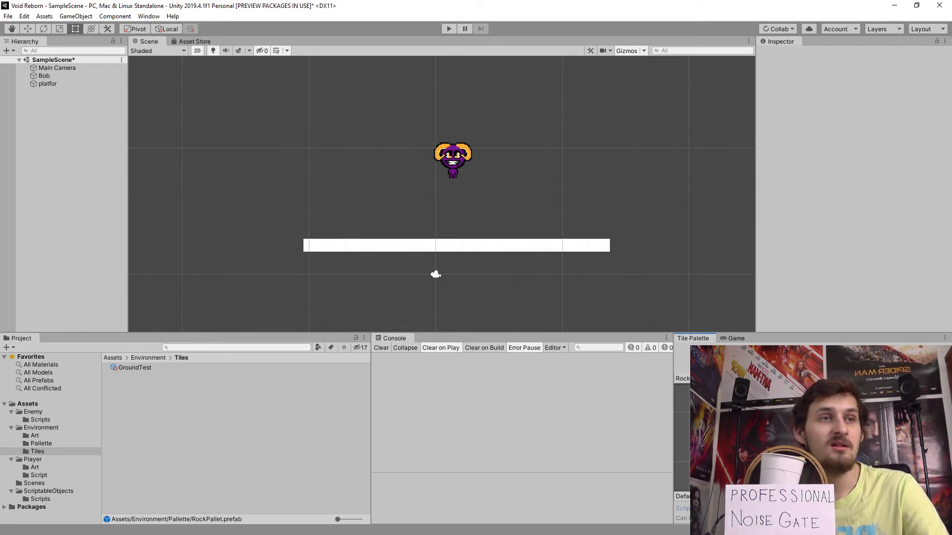
key("b")
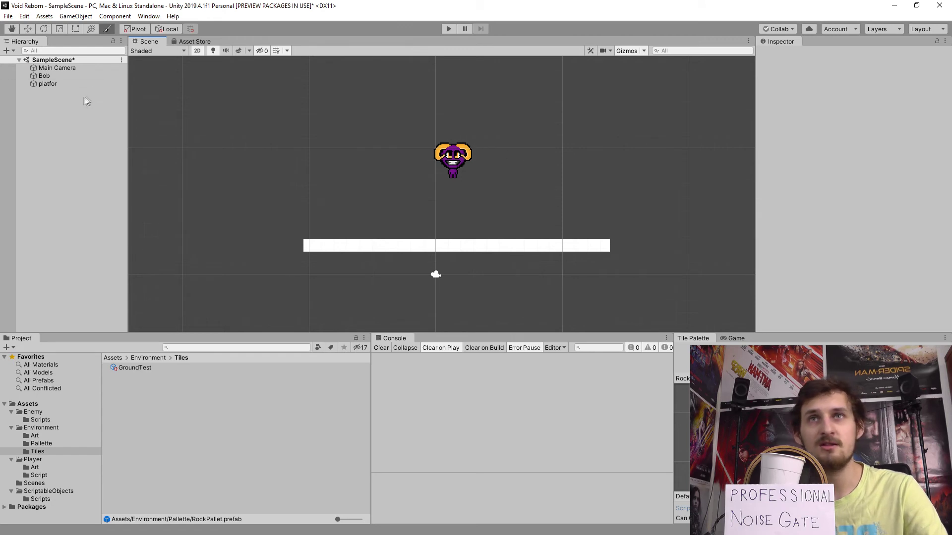
- Create a 2D Object > Tilemap, then expand Grid and select its Tilemap child
right_click(58, 103)
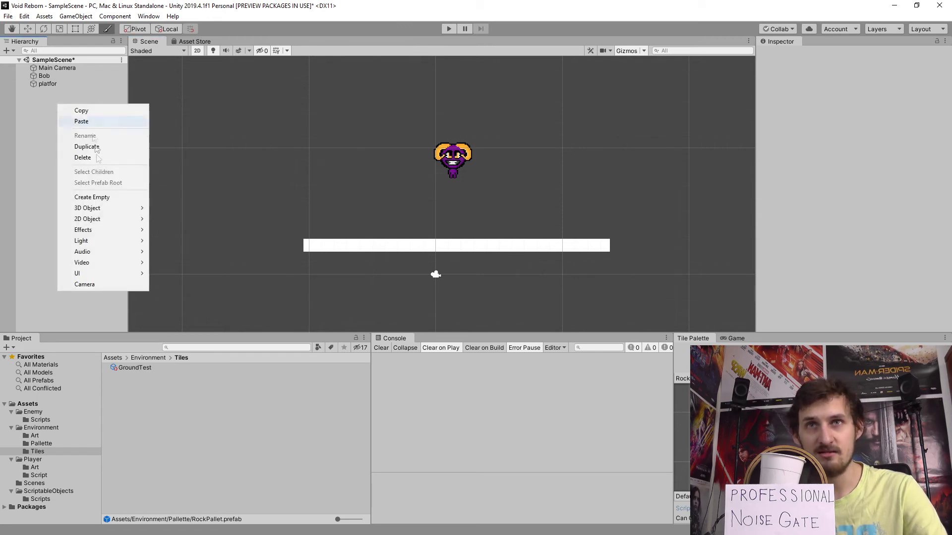
mouse_move(127, 219)
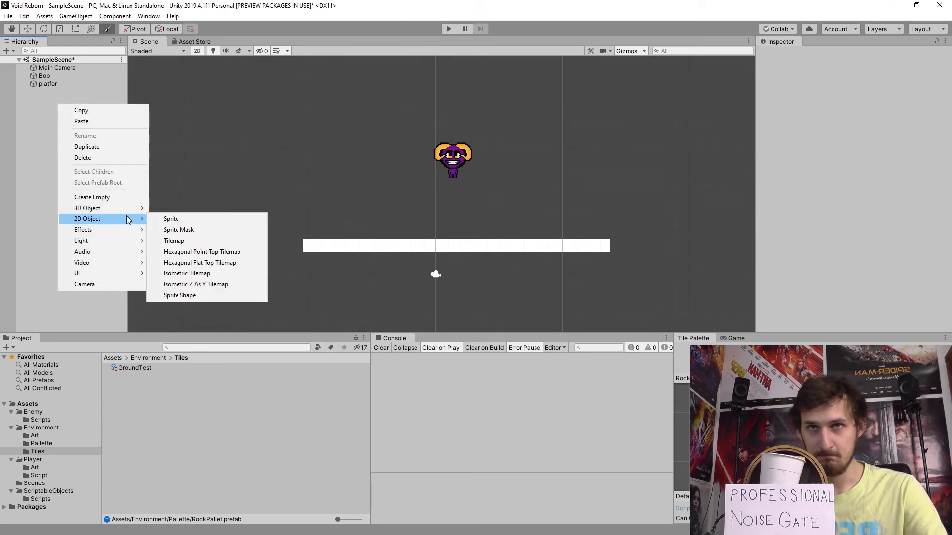
left_click(211, 242)
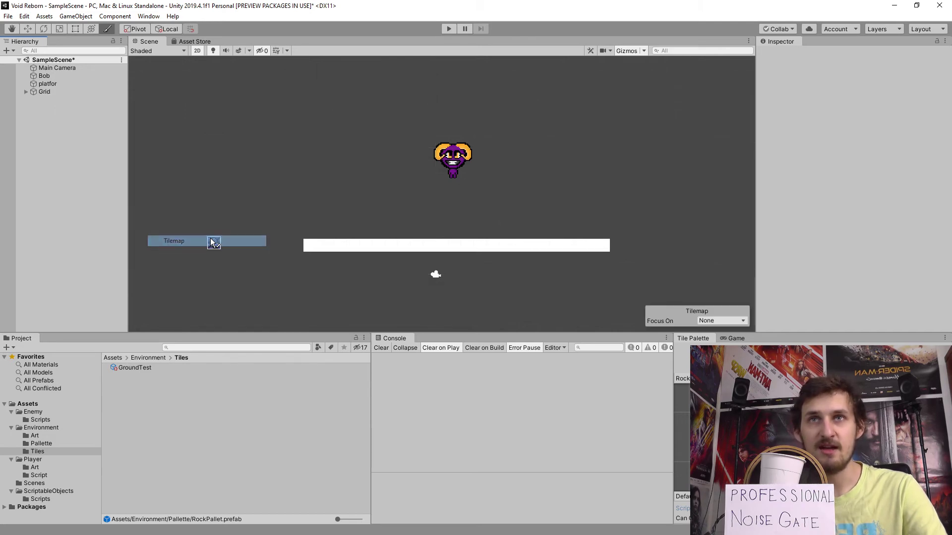
left_click(26, 92)
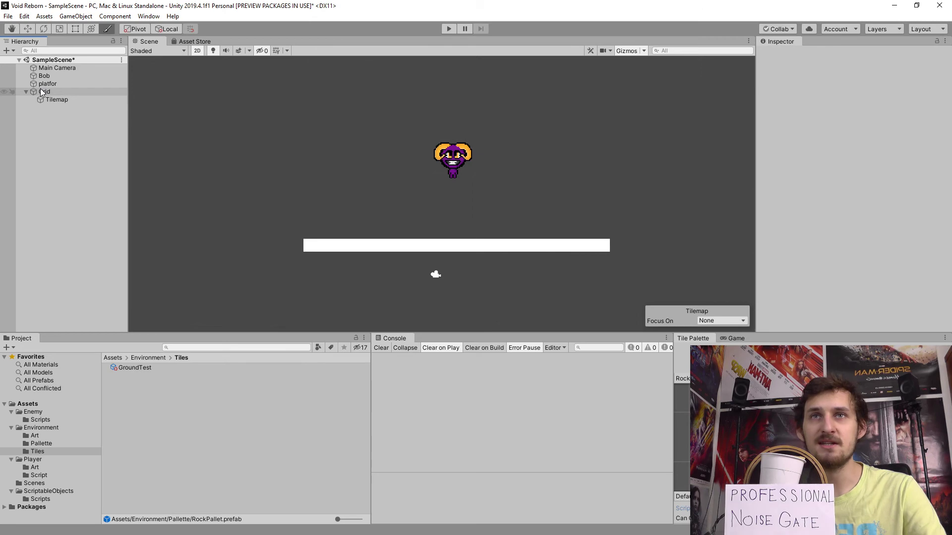
left_click(41, 91)
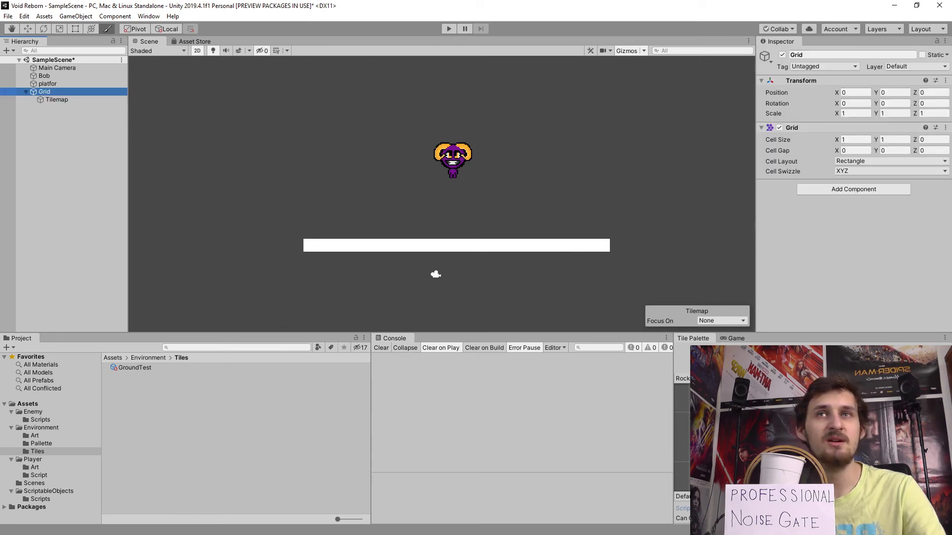
left_click(46, 100)
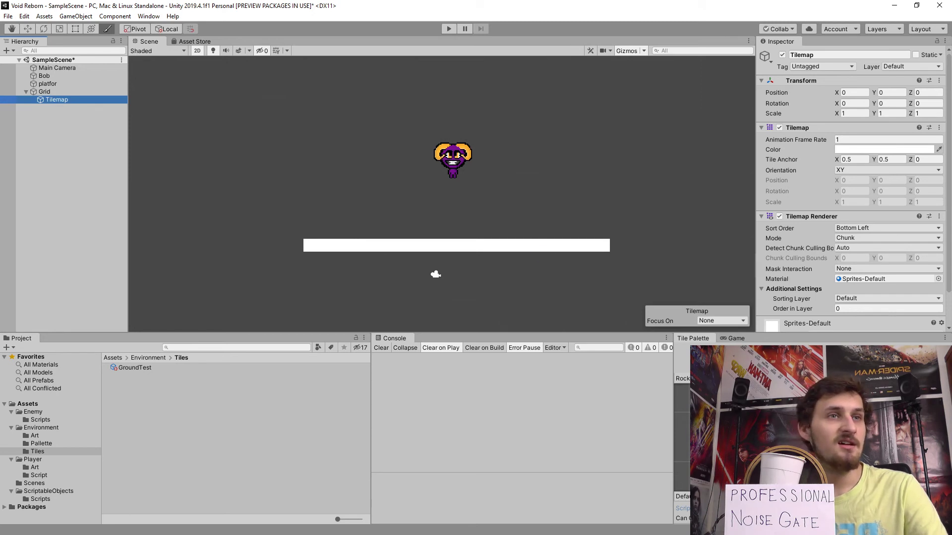
- Paint a block of stone tiles above Bob with the brush
key("t")
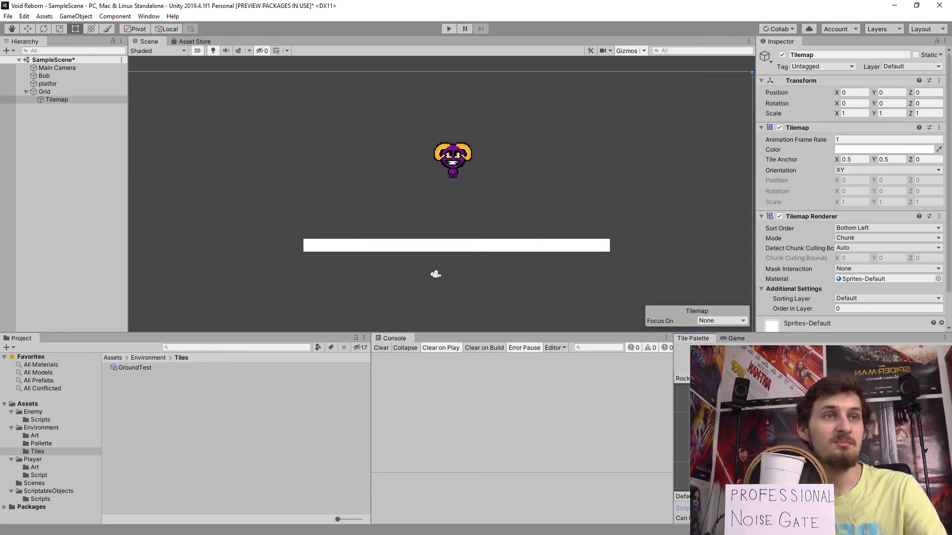
key("b")
scroll(503, 193, "up", 2)
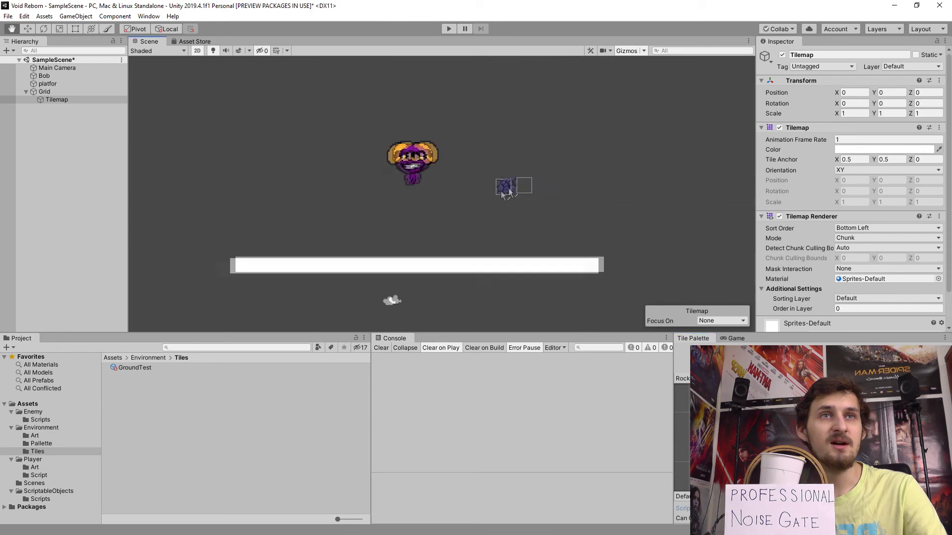
scroll(503, 192, "up", 3)
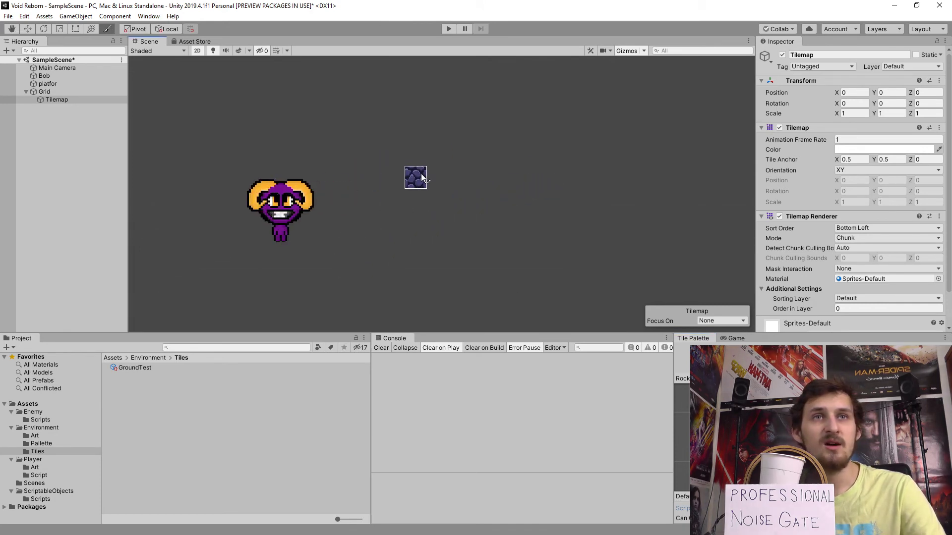
mouse_move(422, 177)
left_mouse_down()
mouse_move(416, 155)
mouse_move(468, 154)
mouse_move(477, 174)
mouse_move(425, 188)
mouse_move(486, 200)
mouse_move(498, 158)
mouse_move(500, 179)
left_mouse_up()
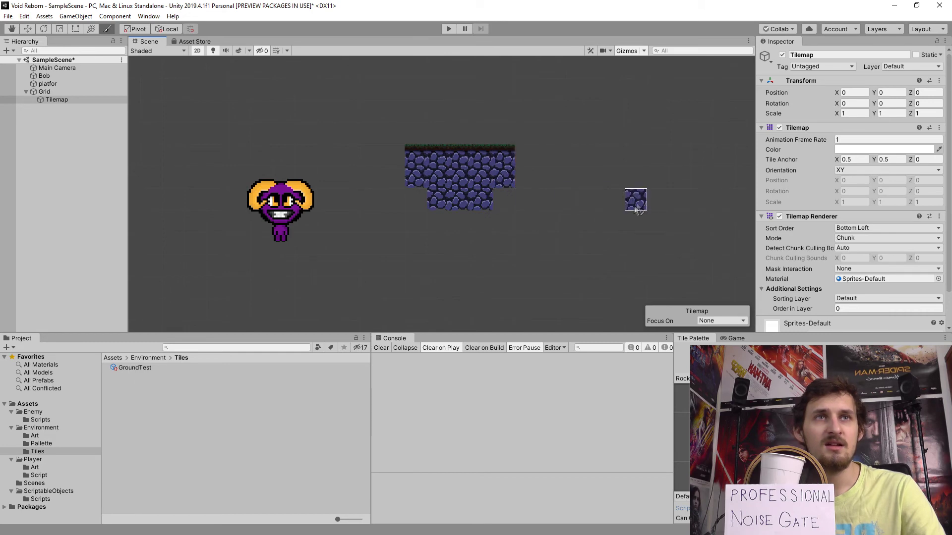
middle_click_drag(636, 209, 564, 202)
scroll(397, 234, "up", 10)
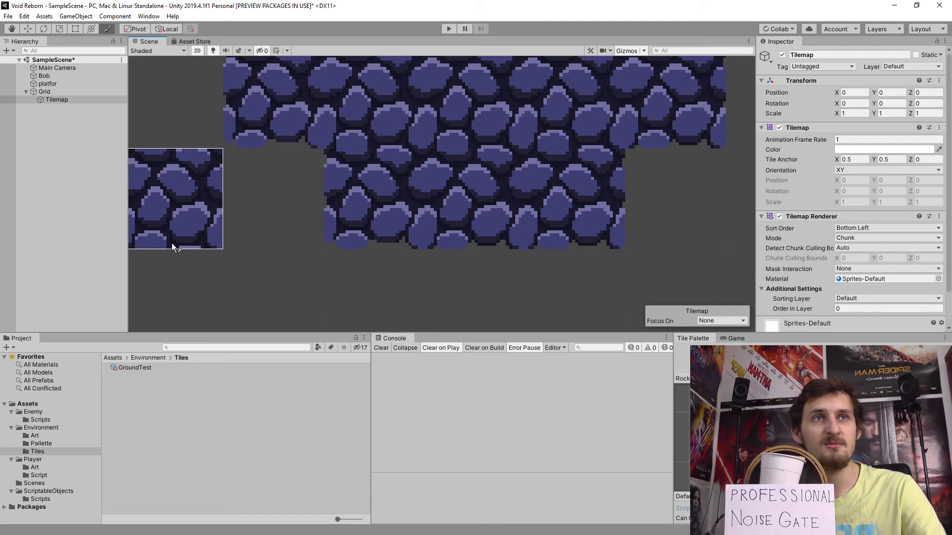
scroll(337, 204, "down", 5)
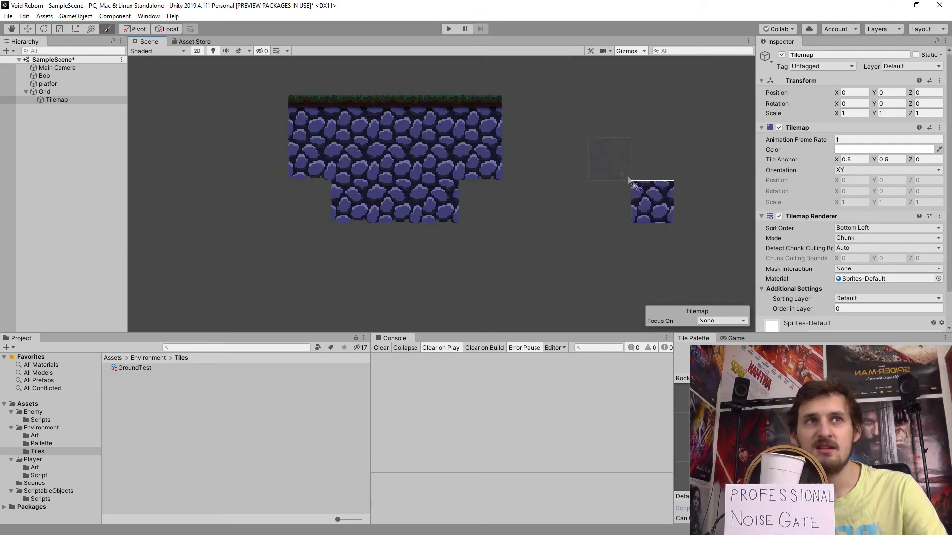
- Paint a four-column grass-topped block on the right with a stepped ledge below
middle_click_drag(629, 181, 573, 145)
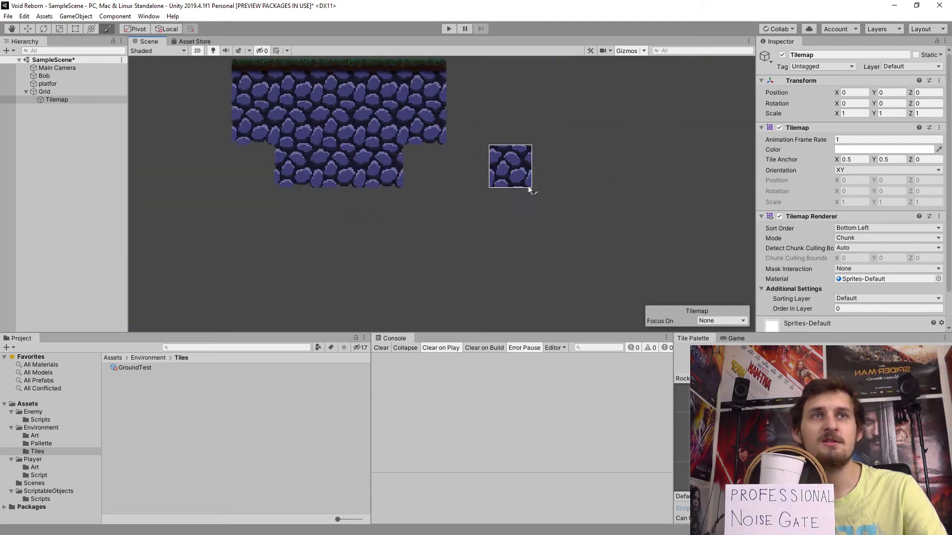
mouse_move(551, 176)
left_mouse_down()
mouse_move(555, 212)
mouse_move(601, 206)
mouse_move(595, 169)
left_mouse_up()
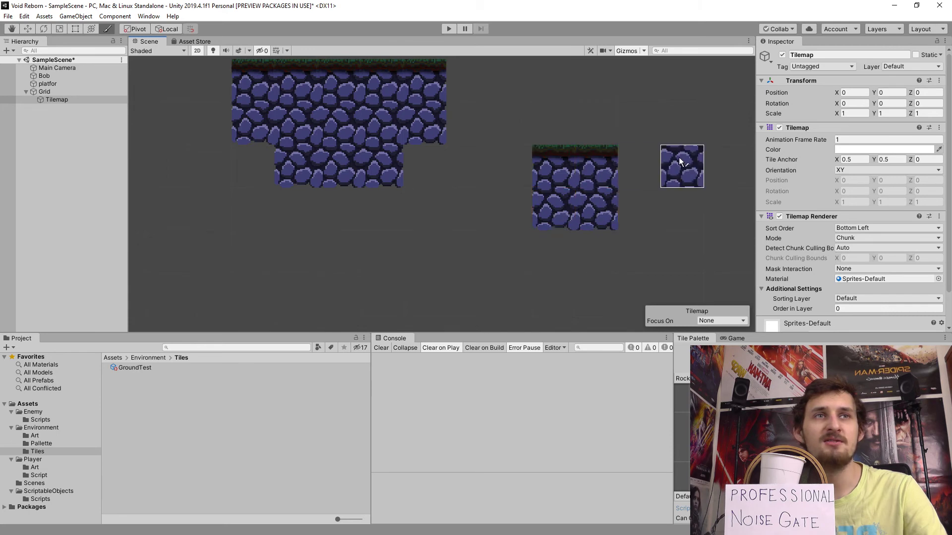
mouse_move(681, 161)
middle_mouse_down()
mouse_move(615, 176)
mouse_move(556, 163)
mouse_move(529, 174)
middle_mouse_up()
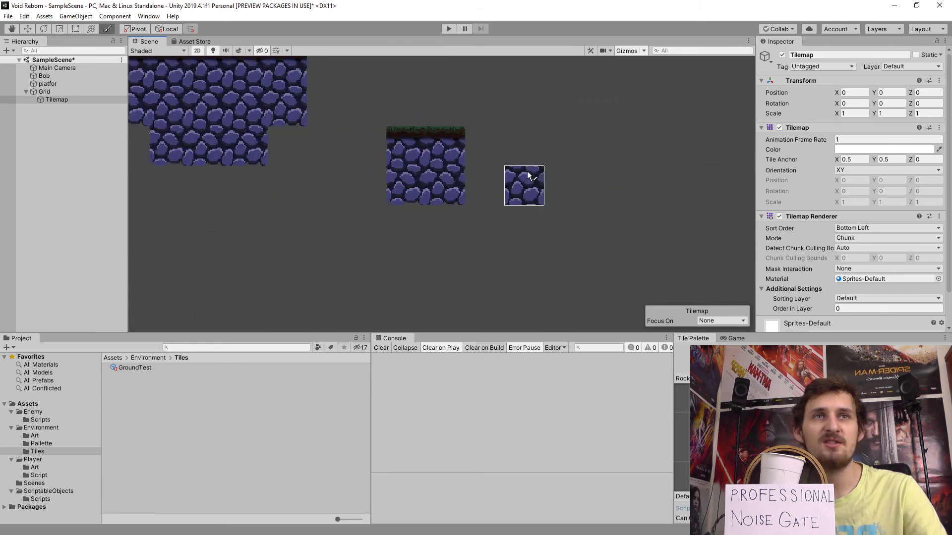
scroll(529, 174, "up", 1)
mouse_move(485, 145)
left_mouse_down()
mouse_move(483, 185)
mouse_move(526, 149)
left_mouse_up()
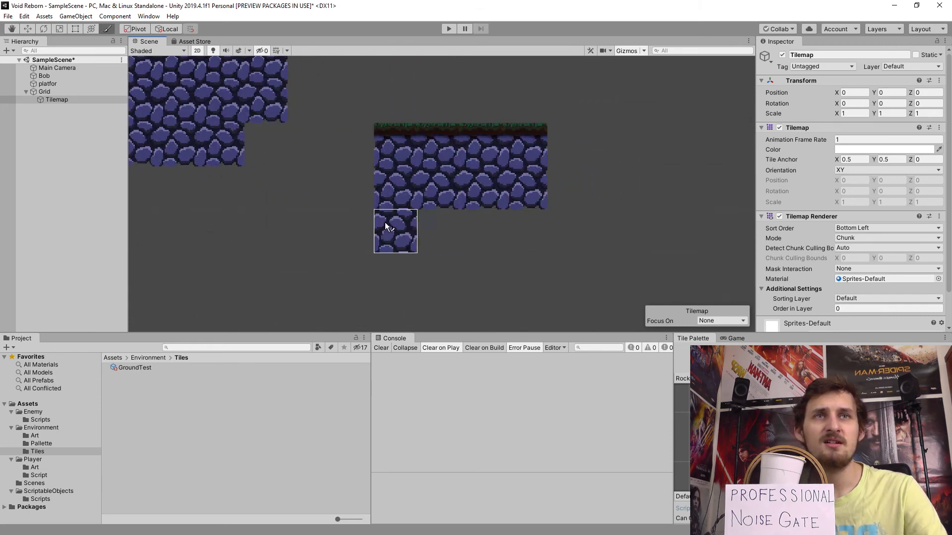
mouse_move(386, 227)
left_mouse_down()
mouse_move(353, 203)
mouse_move(298, 273)
mouse_move(356, 293)
mouse_move(362, 269)
mouse_move(434, 261)
mouse_move(461, 236)
mouse_move(514, 229)
left_mouse_up()
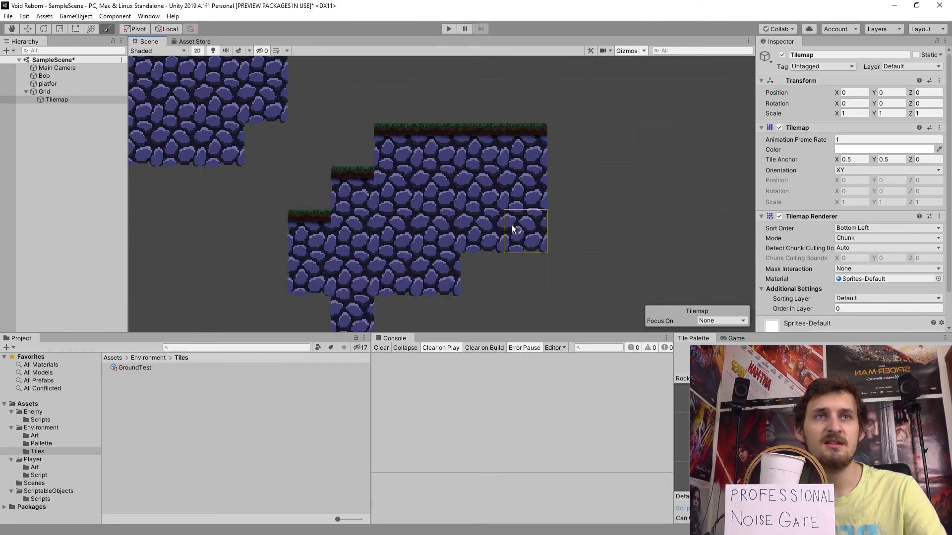
mouse_move(432, 272)
middle_mouse_down()
mouse_move(549, 141)
mouse_move(543, 275)
mouse_move(536, 243)
mouse_move(490, 178)
middle_mouse_up()
scroll(543, 275, "down", 2)
scroll(531, 247, "down", 2)
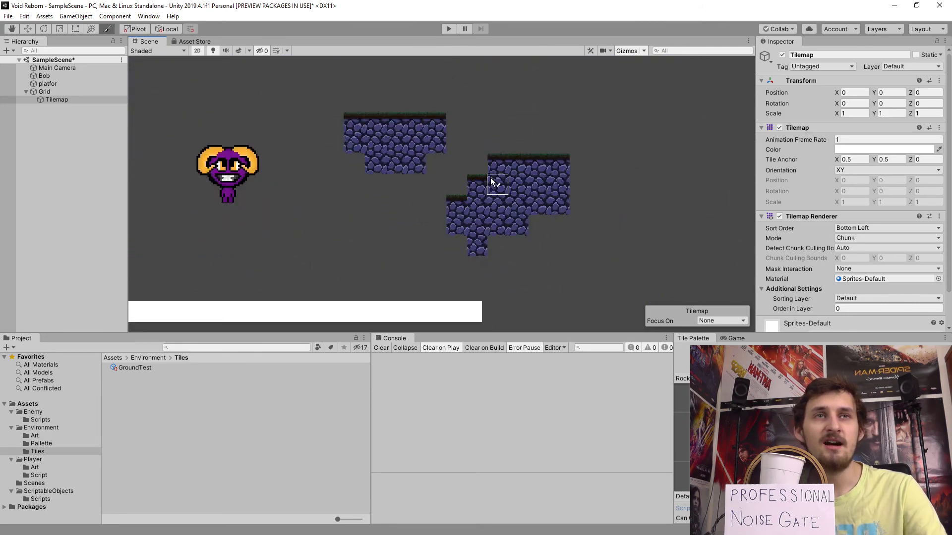
left_click(444, 32)
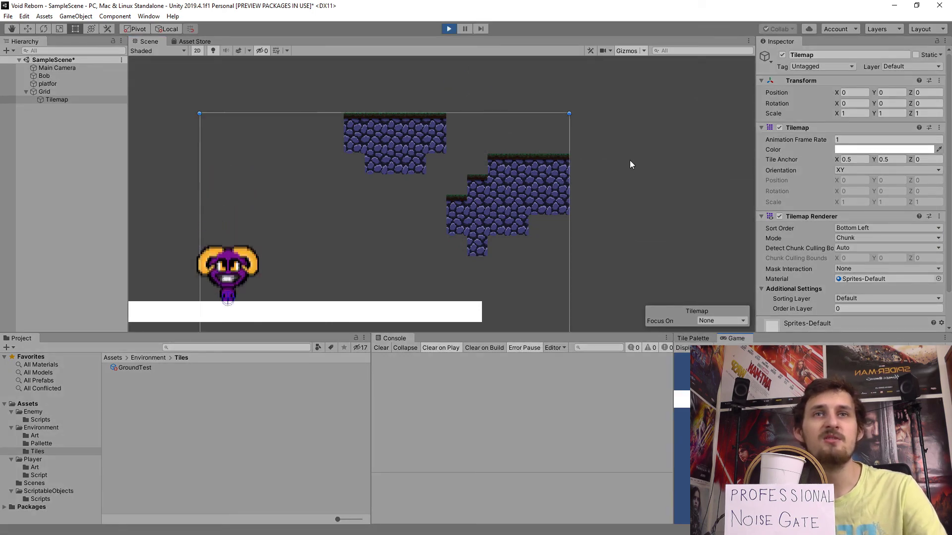
key("d")
key("space")
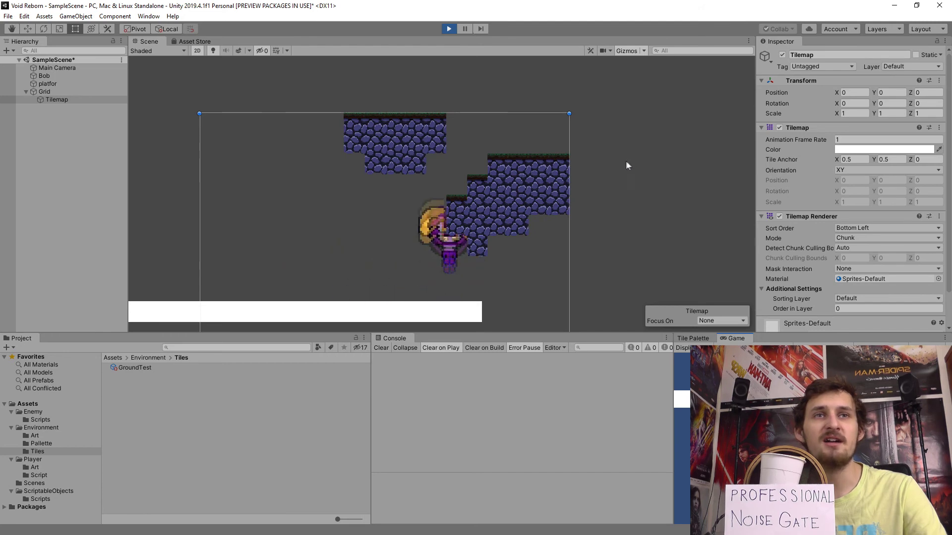
key("space")
key("a")
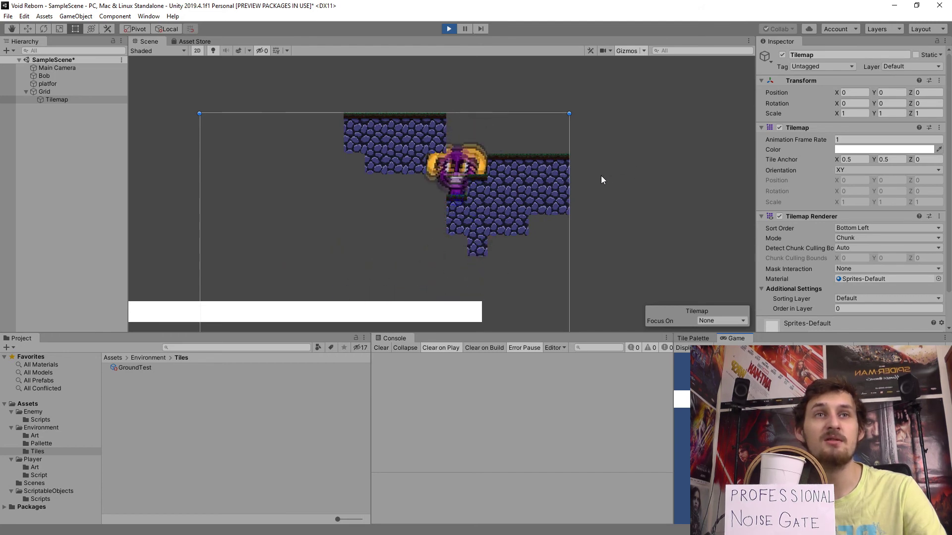
key("space")
key("a")
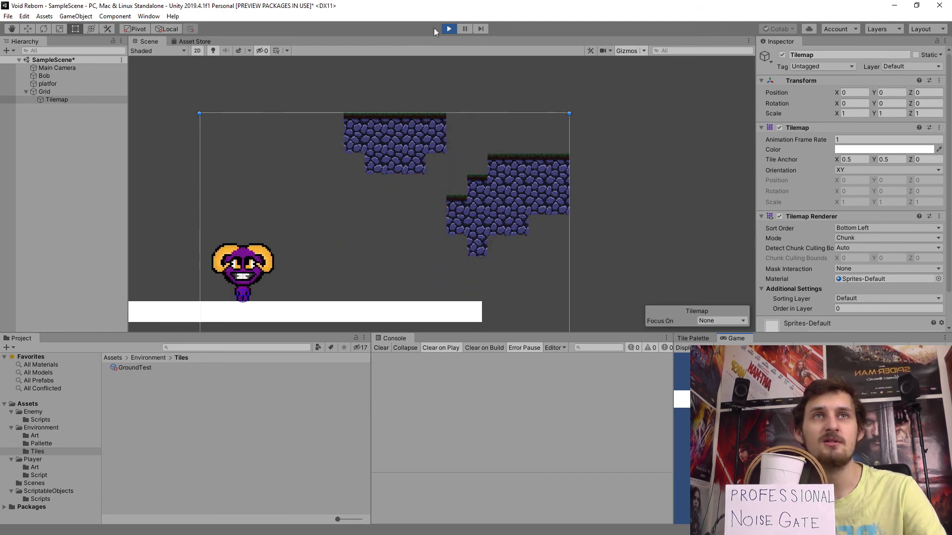
left_click(447, 29)
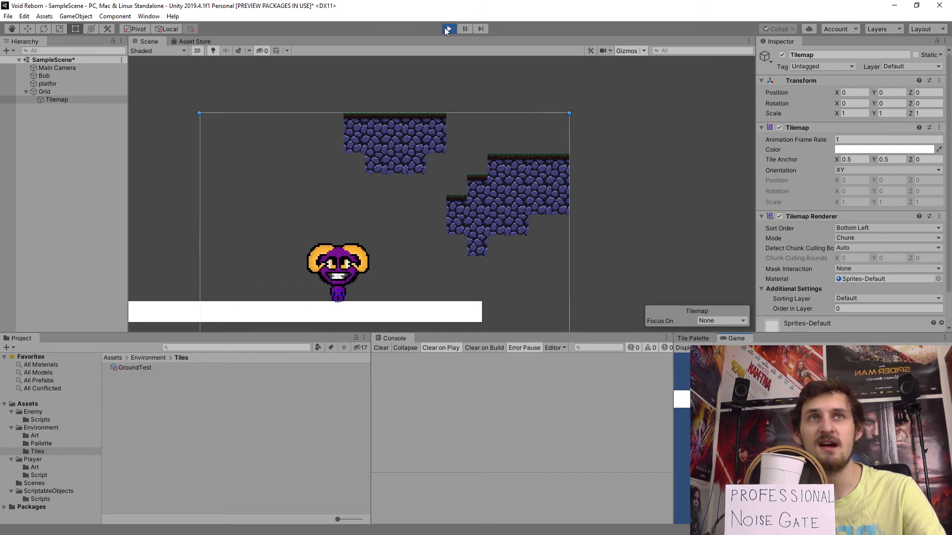
left_click(49, 102)
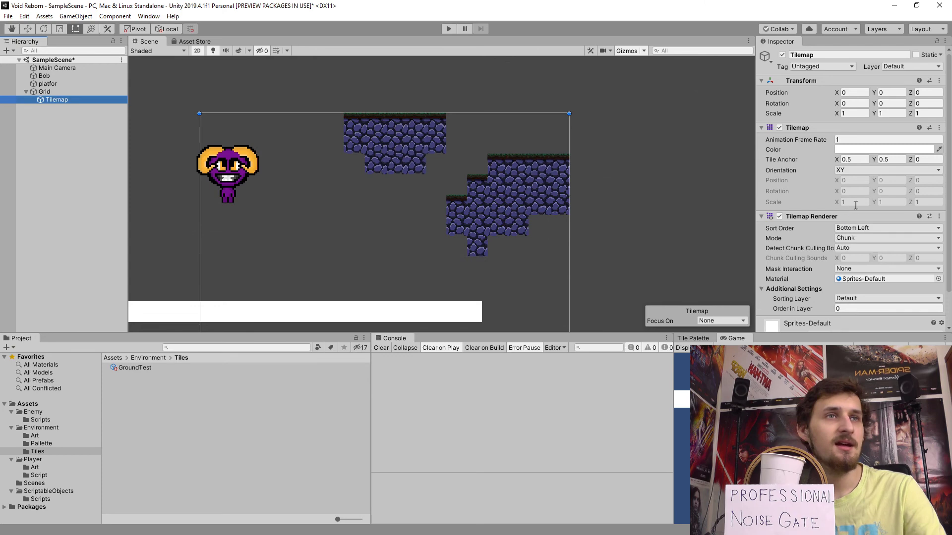
scroll(863, 214, "down", 2)
- Add a Tilemap Collider 2D to the Tilemap
left_click(851, 323)
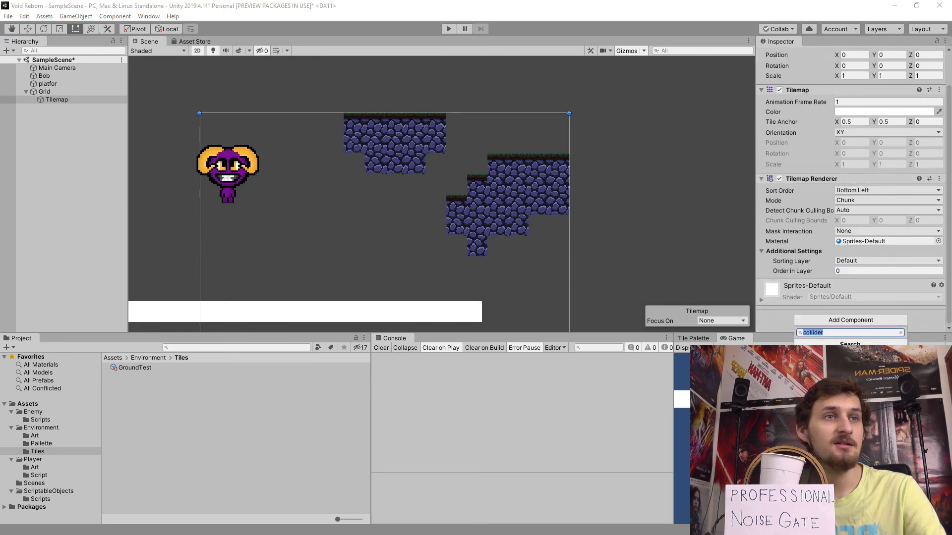
type("2d col")
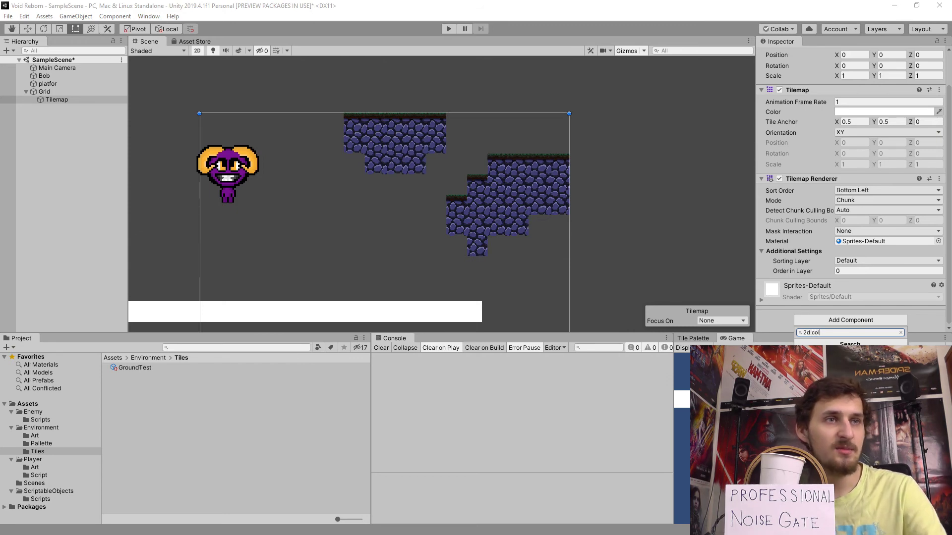
key("Return")
scroll(459, 206, "up", 5)
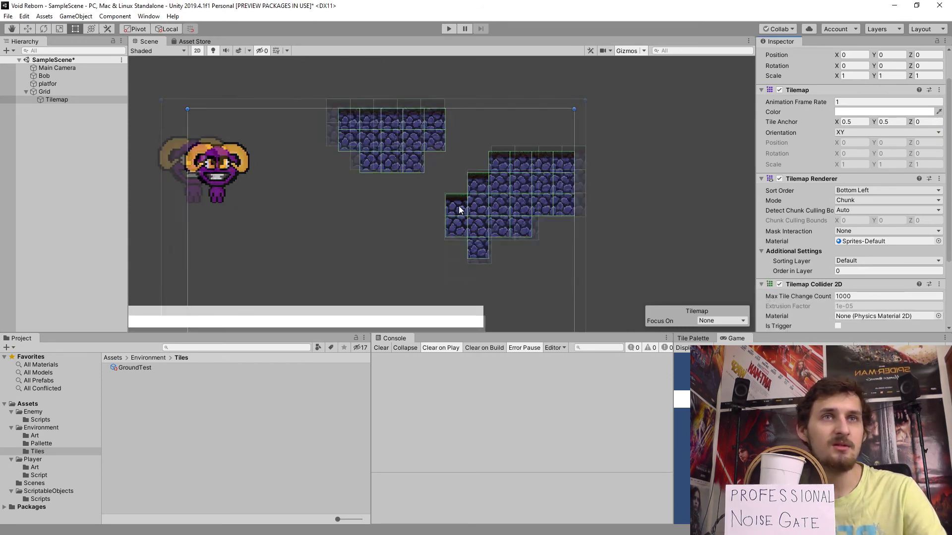
scroll(464, 250, "up", 1)
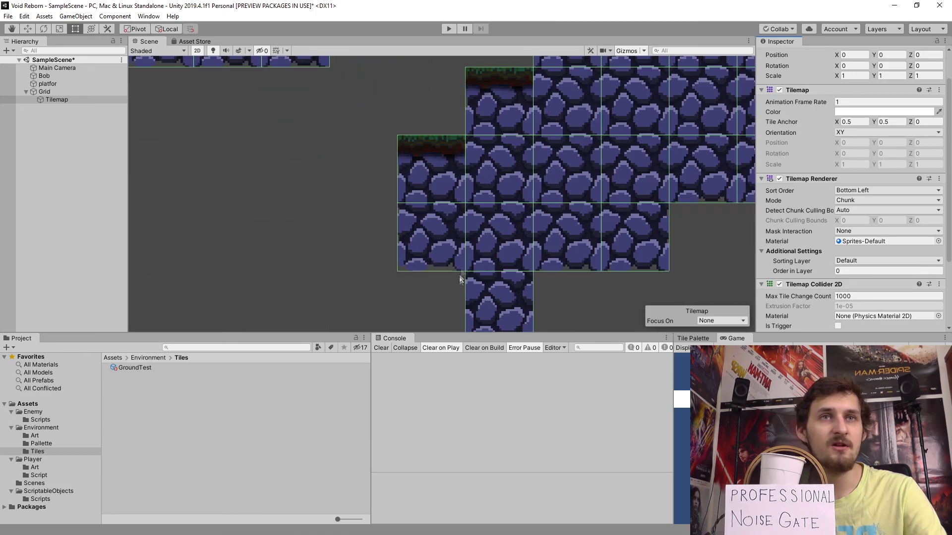
scroll(393, 234, "down", 3)
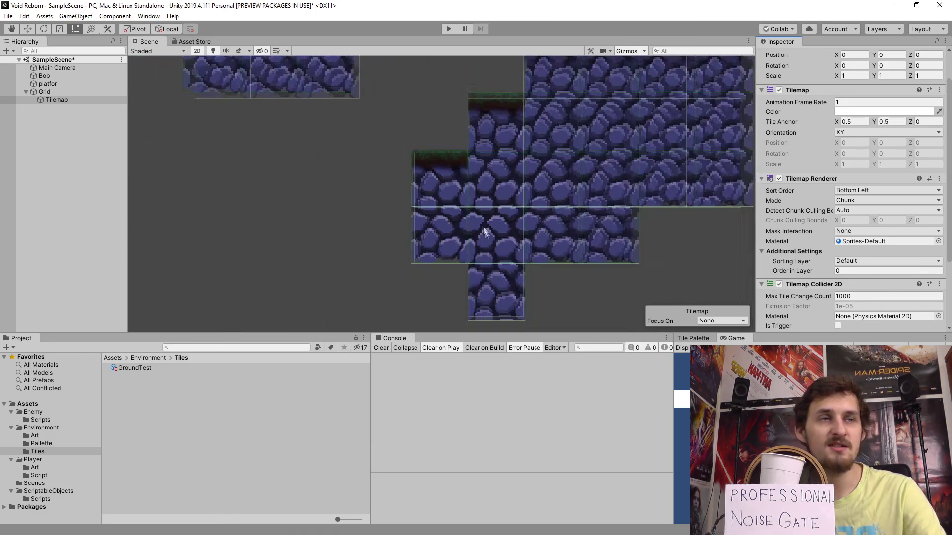
scroll(865, 236, "down", 3)
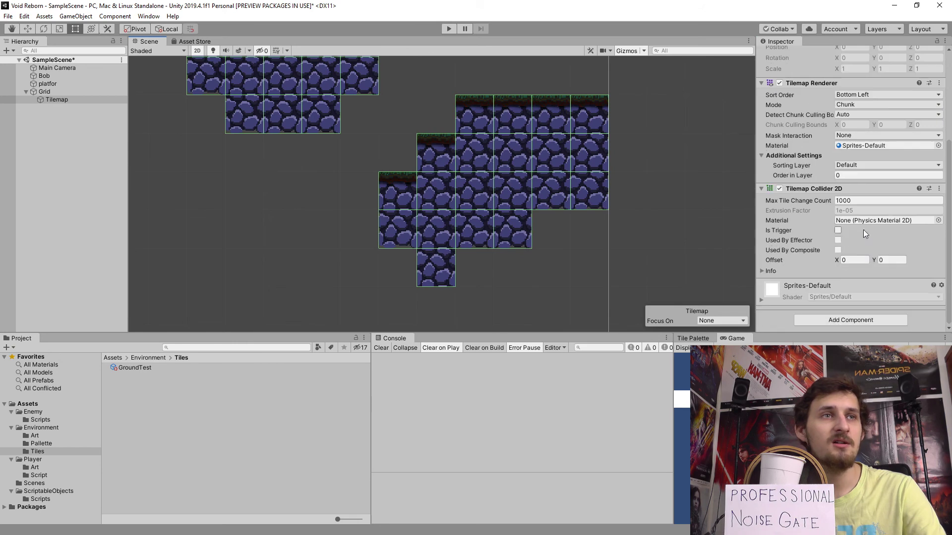
- Add a Composite Collider 2D via 'comp' and tick Used By Composite
left_click(857, 320)
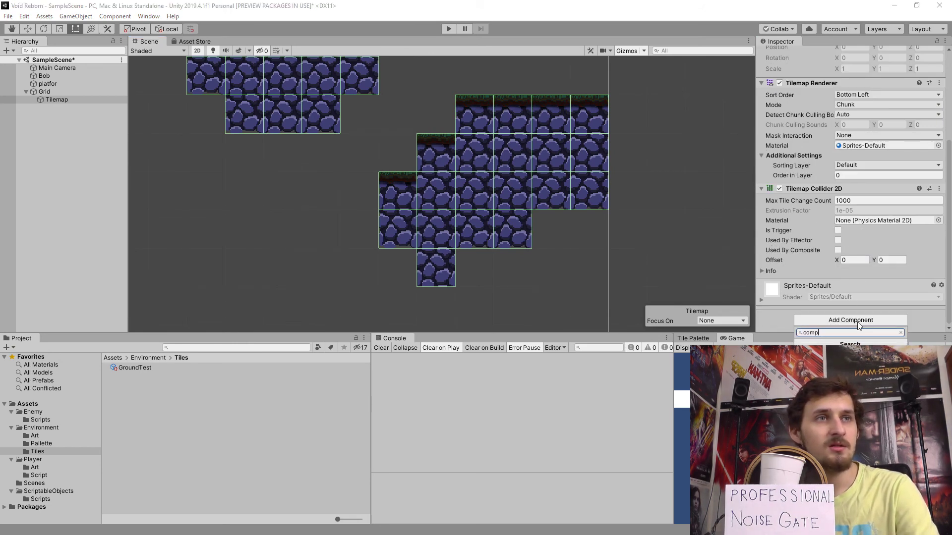
type("comp")
key("Return")
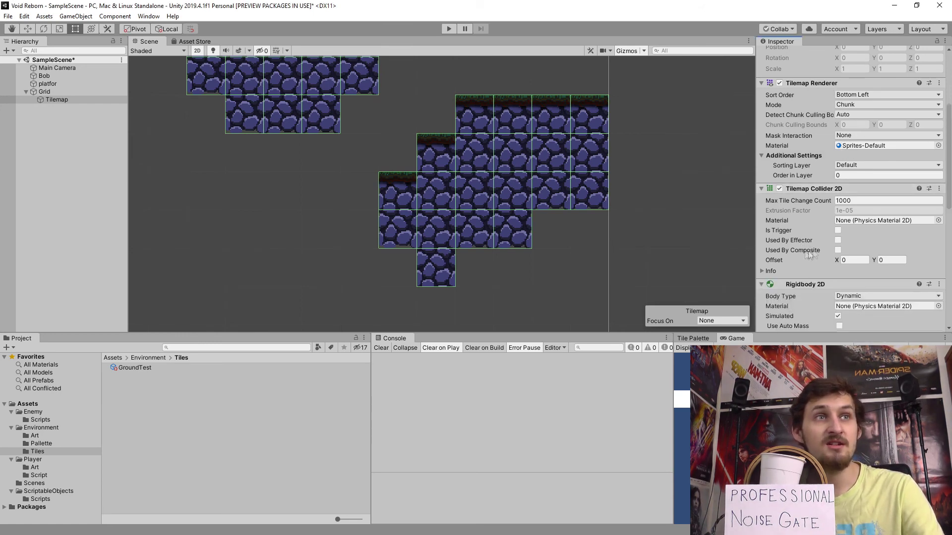
left_click(838, 250)
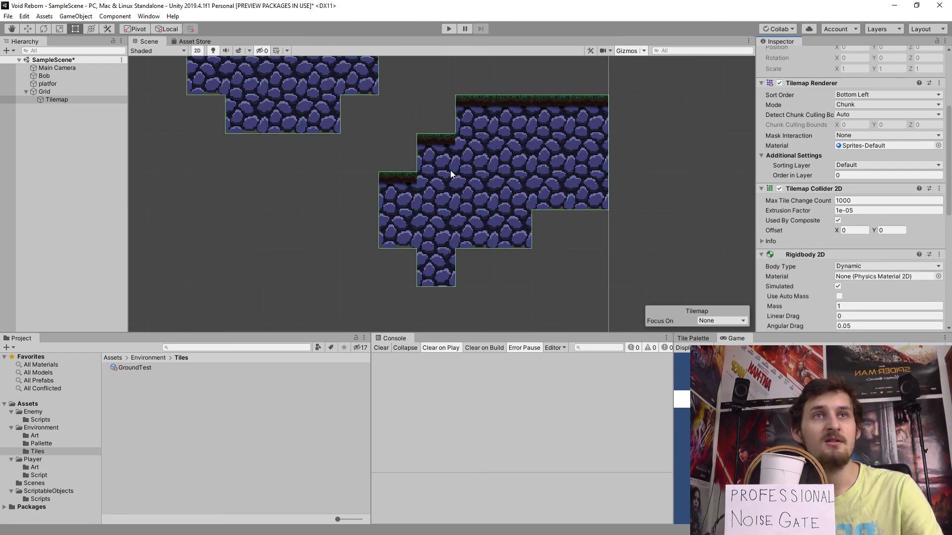
- Set the Tilemap's Rigidbody 2D Body Type to Static
scroll(451, 174, "up", 3)
scroll(426, 191, "up", 5)
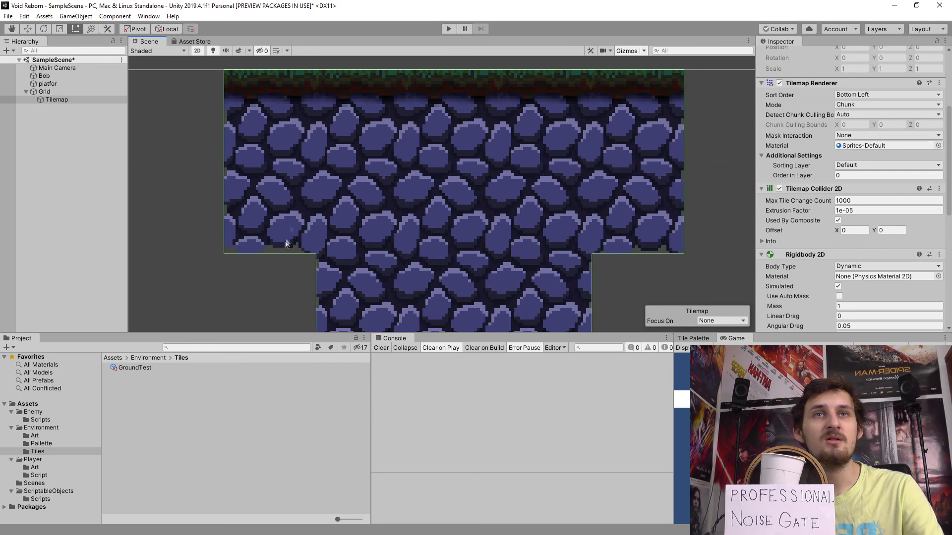
scroll(446, 199, "down", 5)
middle_click_drag(570, 277, 511, 233)
scroll(511, 233, "down", 6)
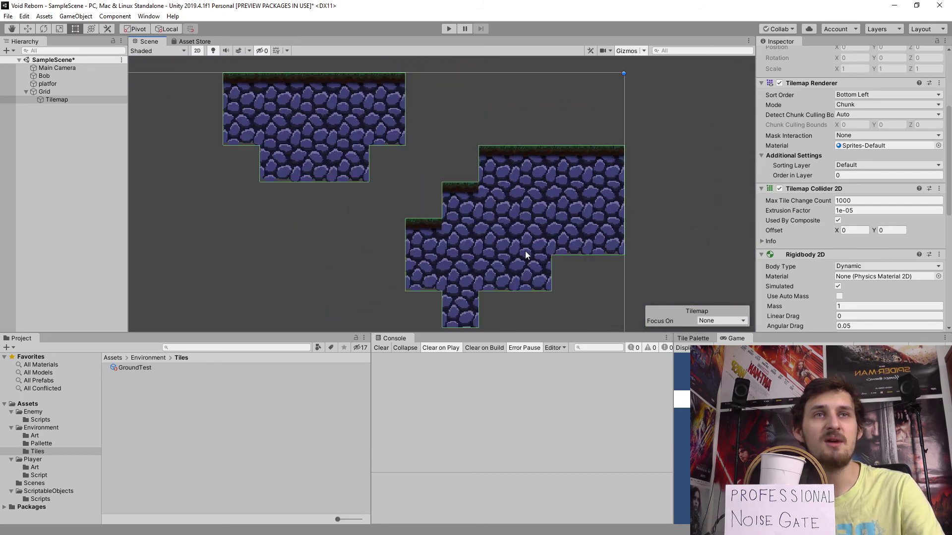
middle_click_drag(520, 245, 431, 195)
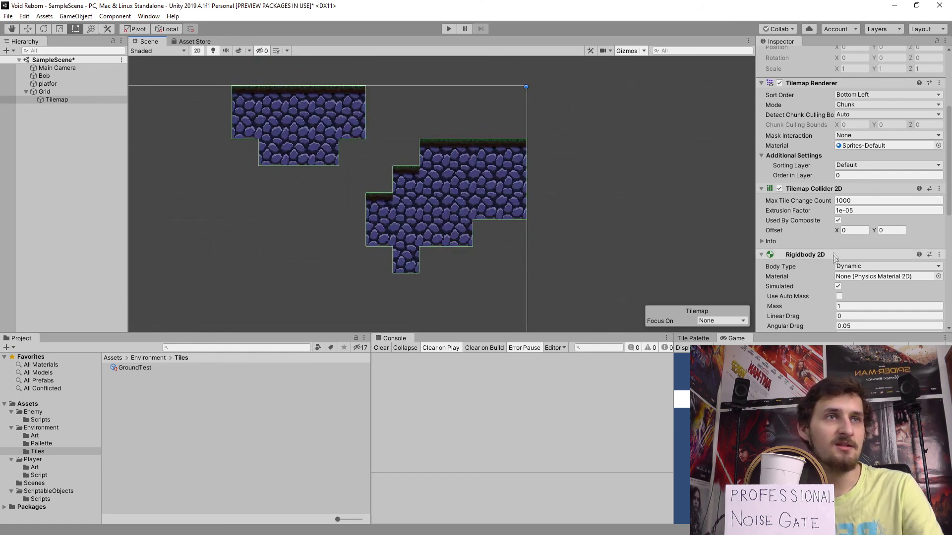
scroll(842, 259, "down", 3)
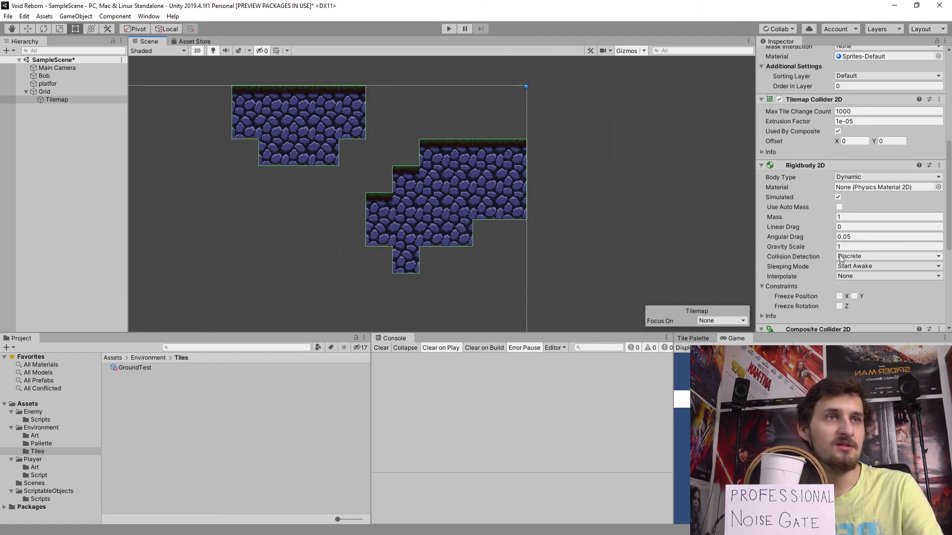
left_click(873, 182)
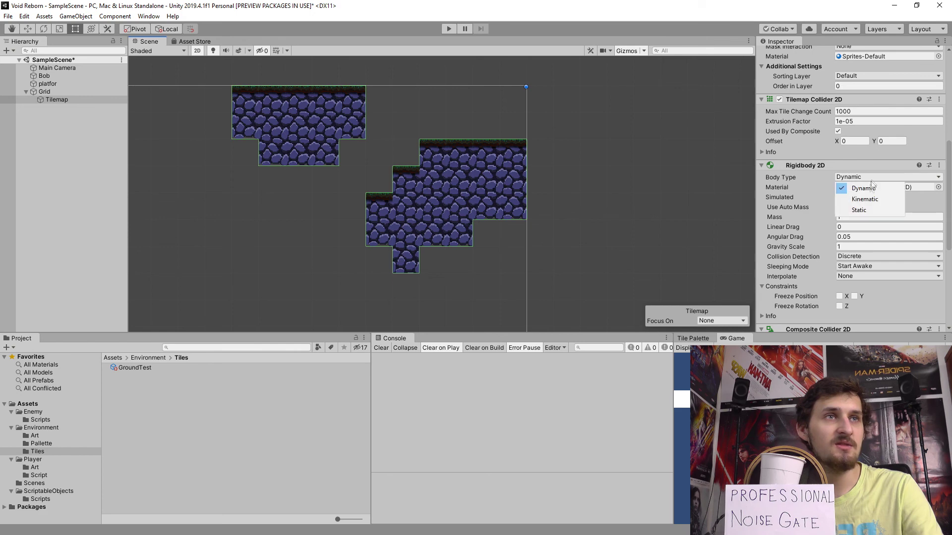
left_click(863, 213)
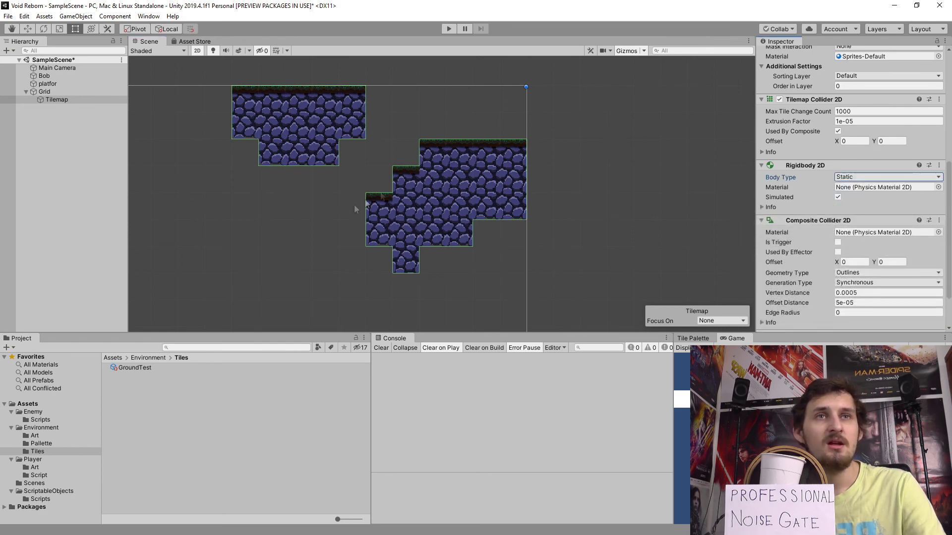
scroll(382, 218, "down", 5)
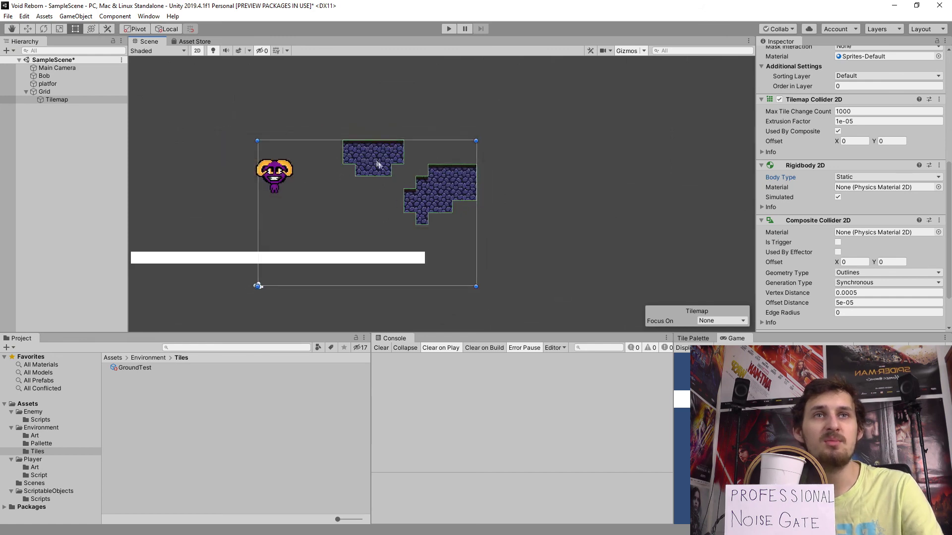
- Raise the white platform beside the stones, then play-test jumping Bob onto the stone platforms
left_click(322, 259)
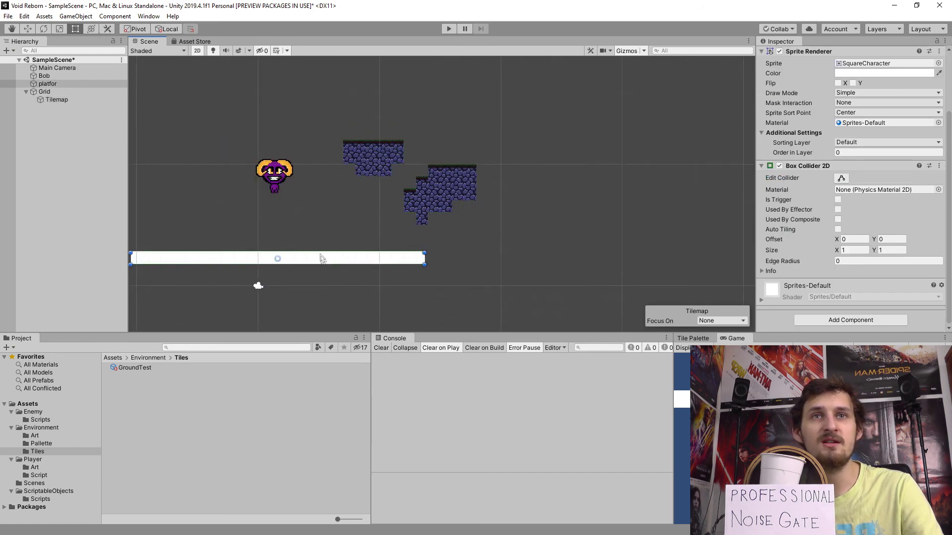
left_click_drag(320, 258, 313, 219)
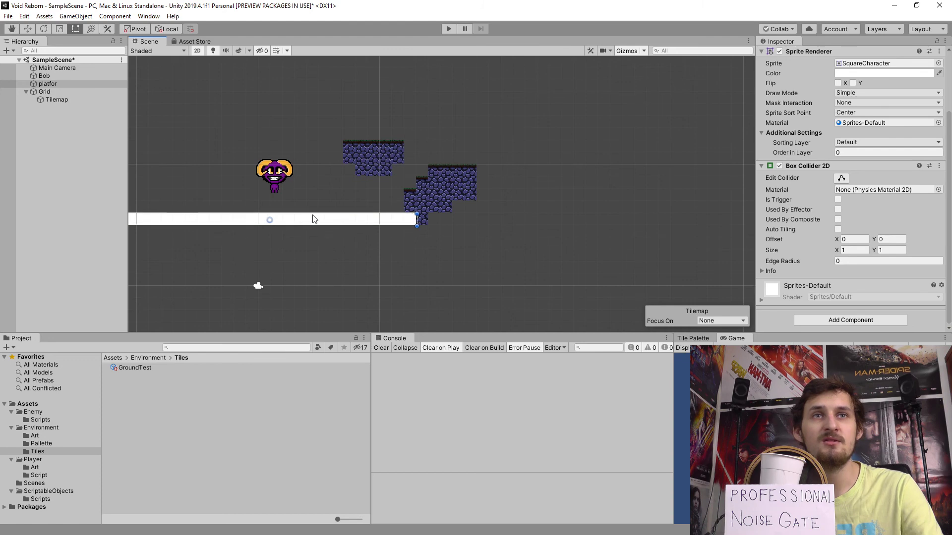
left_click(449, 28)
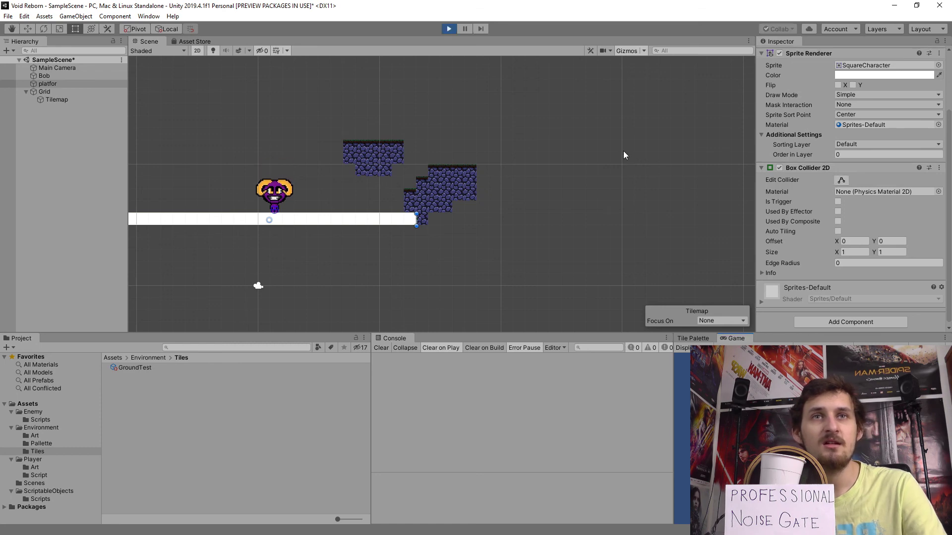
key("space")
key("d")
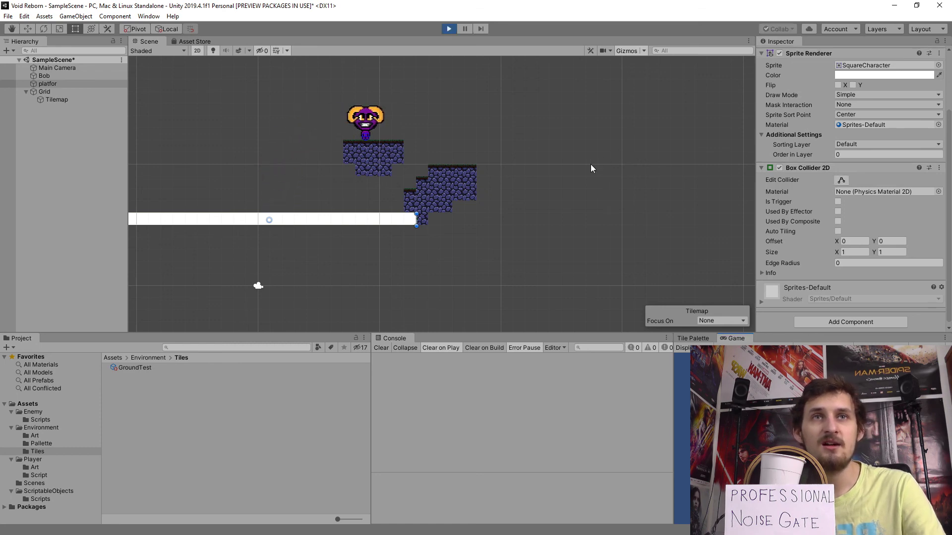
key("a")
key("d")
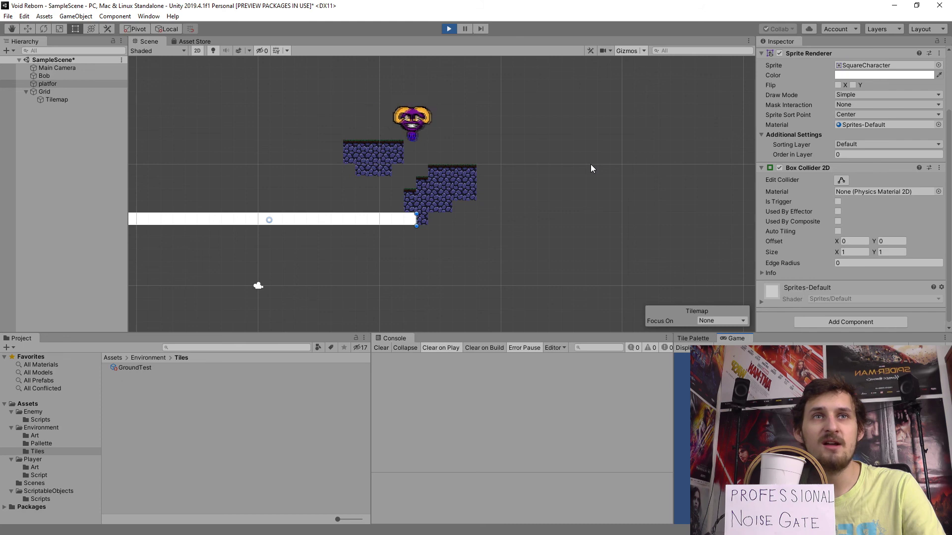
key("a")
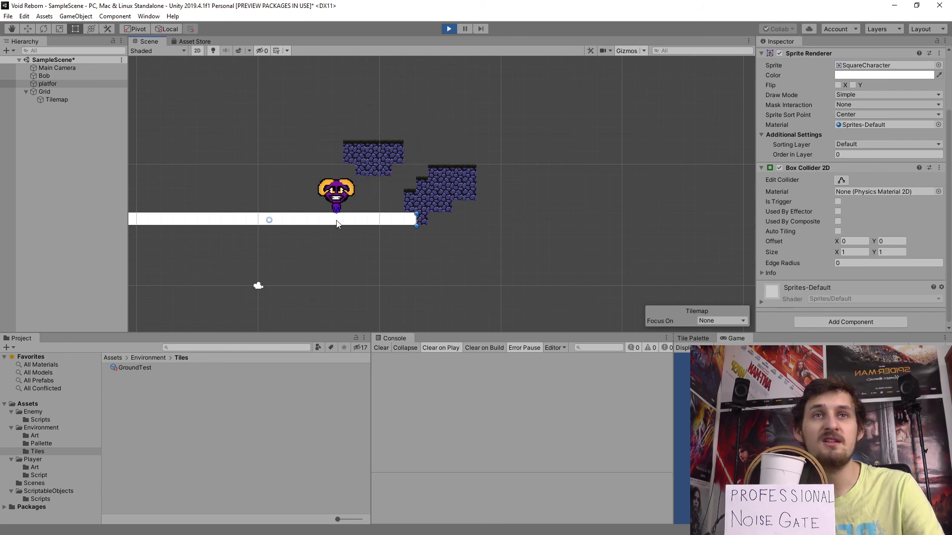
- Stop play mode and select the Tilemap object in the Hierarchy
left_click(449, 28)
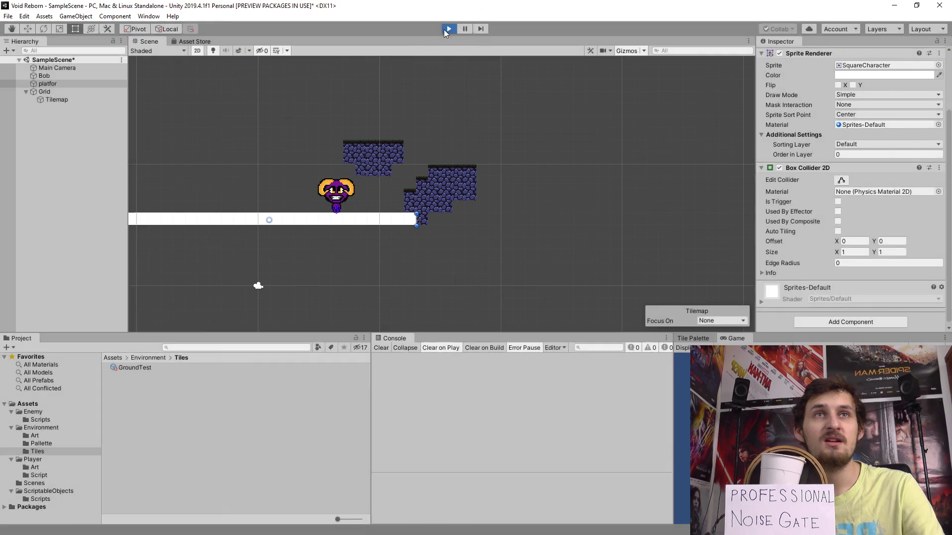
scroll(892, 74, "up", 3)
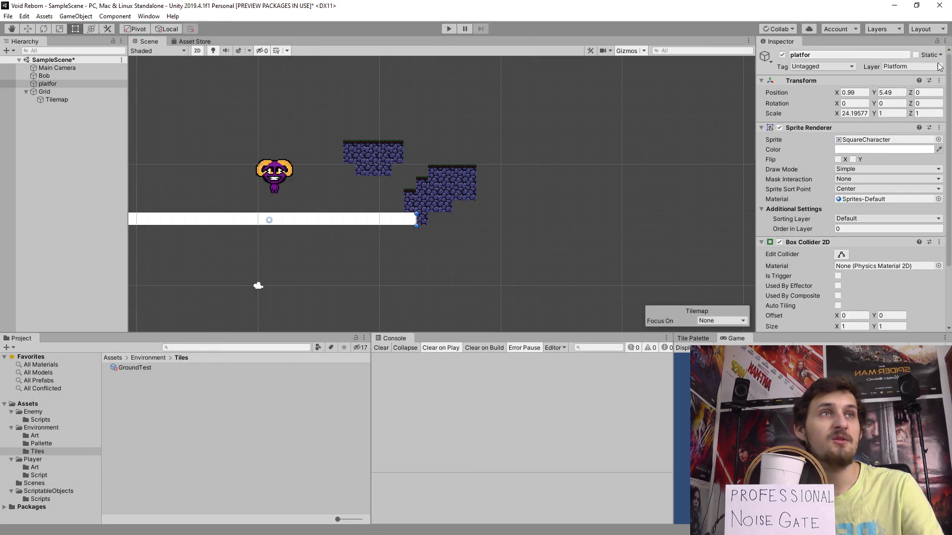
left_click(55, 100)
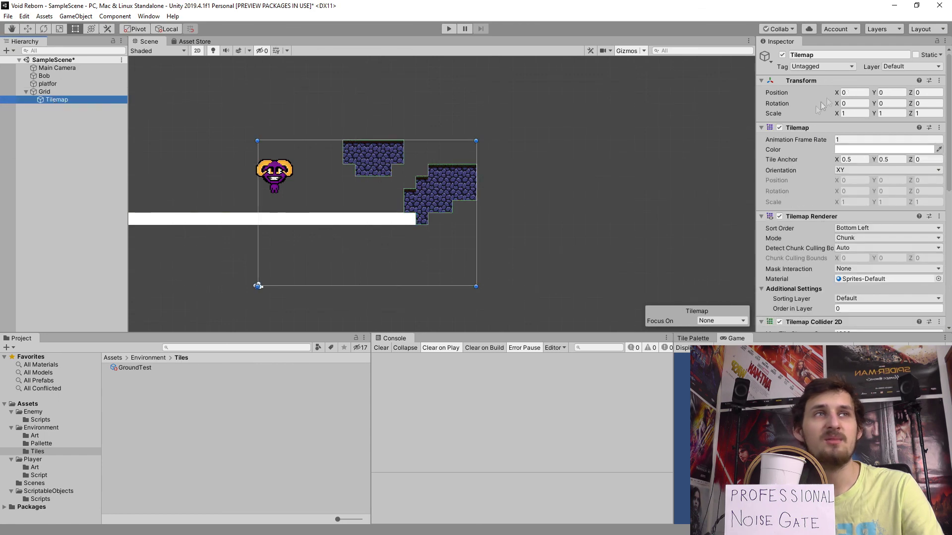
- Put the Tilemap on layer 12: Platform and start a play test, jumping right
left_click(927, 68)
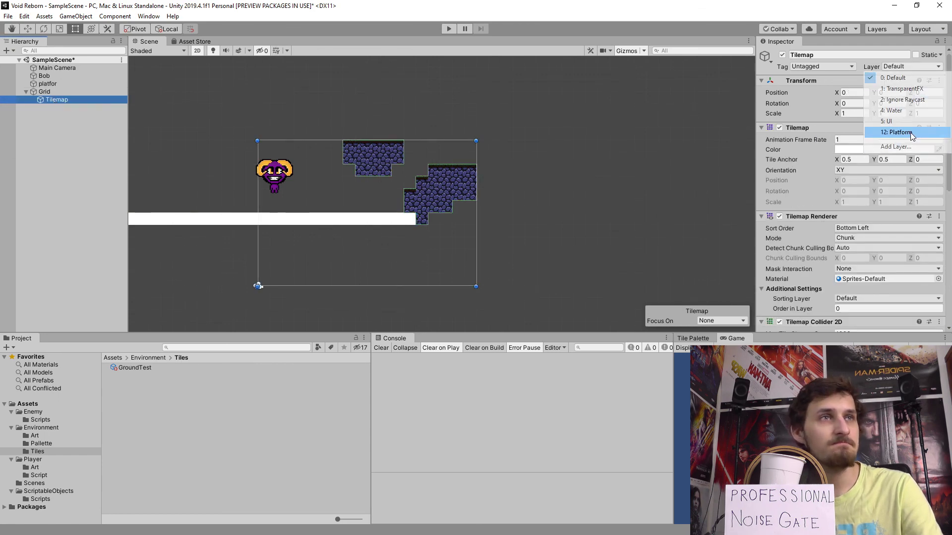
left_click(911, 133)
left_click(451, 29)
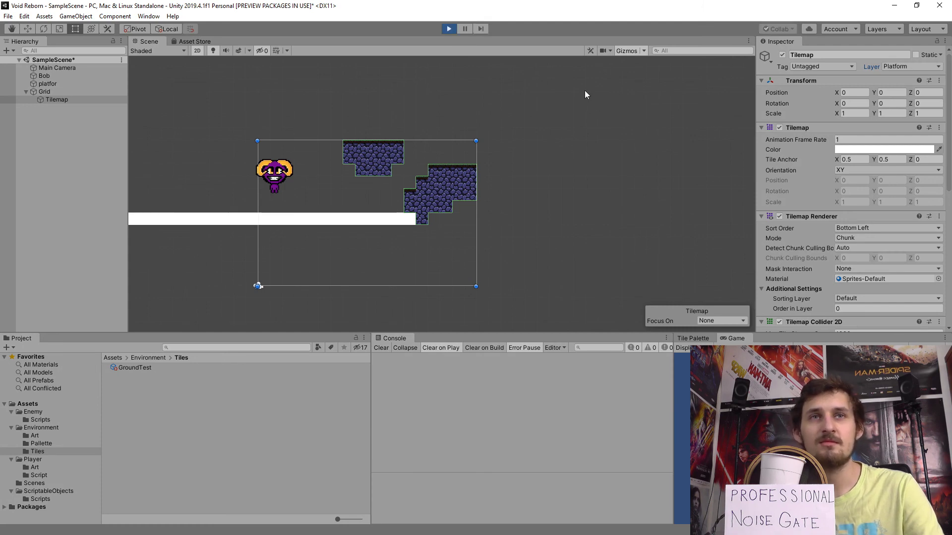
key("Right")
key("space")
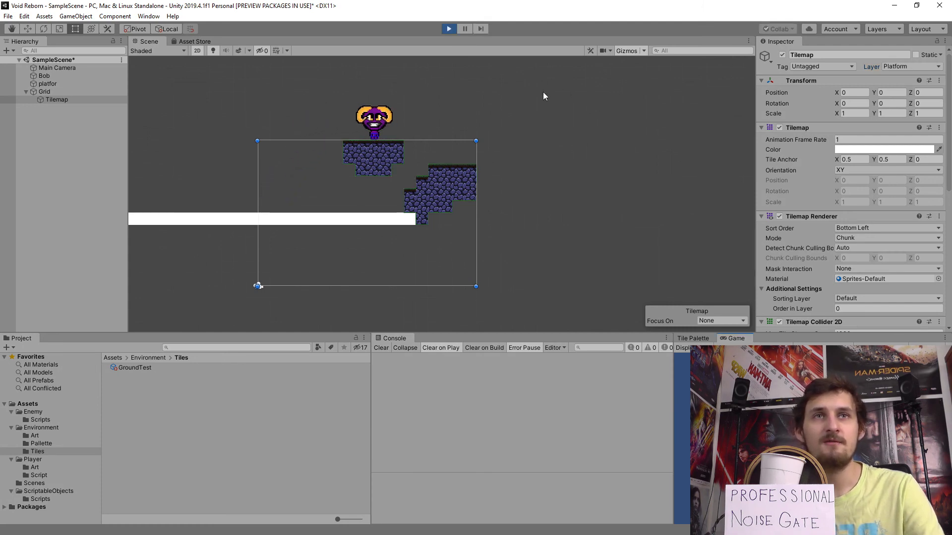
- Jump Bob back and forth between the upper-left and right stone blocks
key("space")
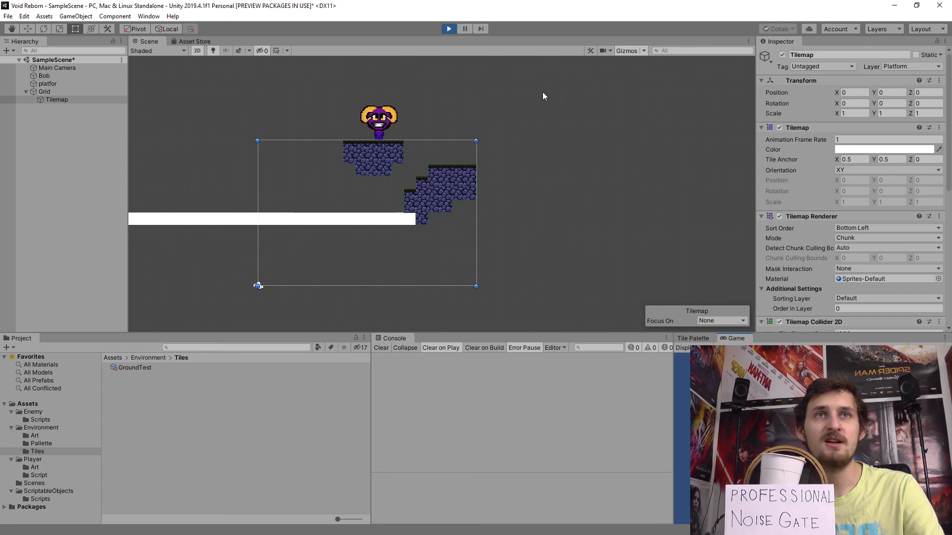
key("Right")
key("space")
key("Left")
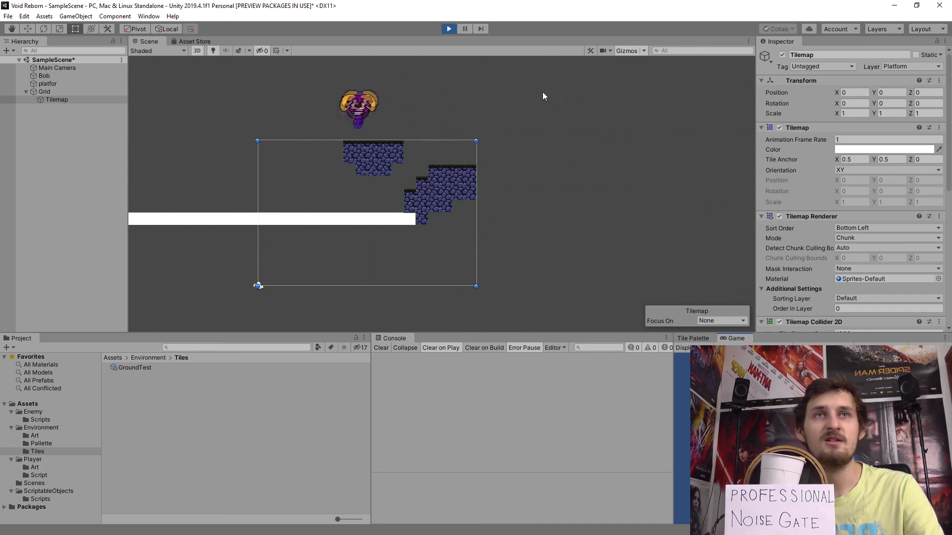
key("Right")
key("Right")
key("space")
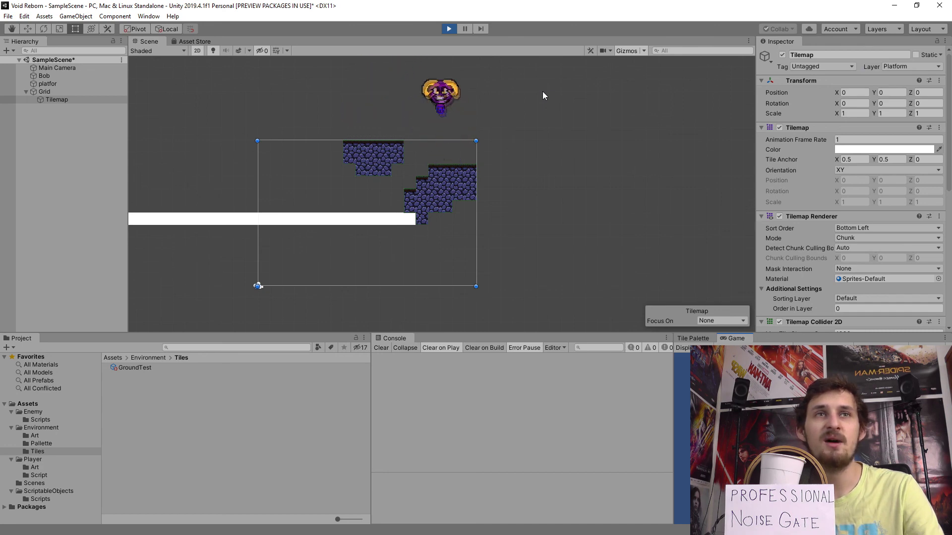
key("Left")
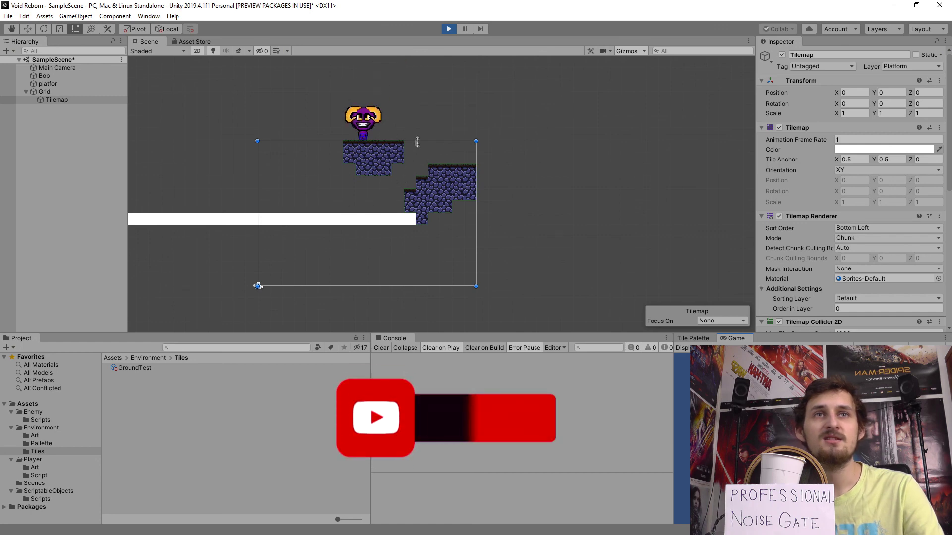